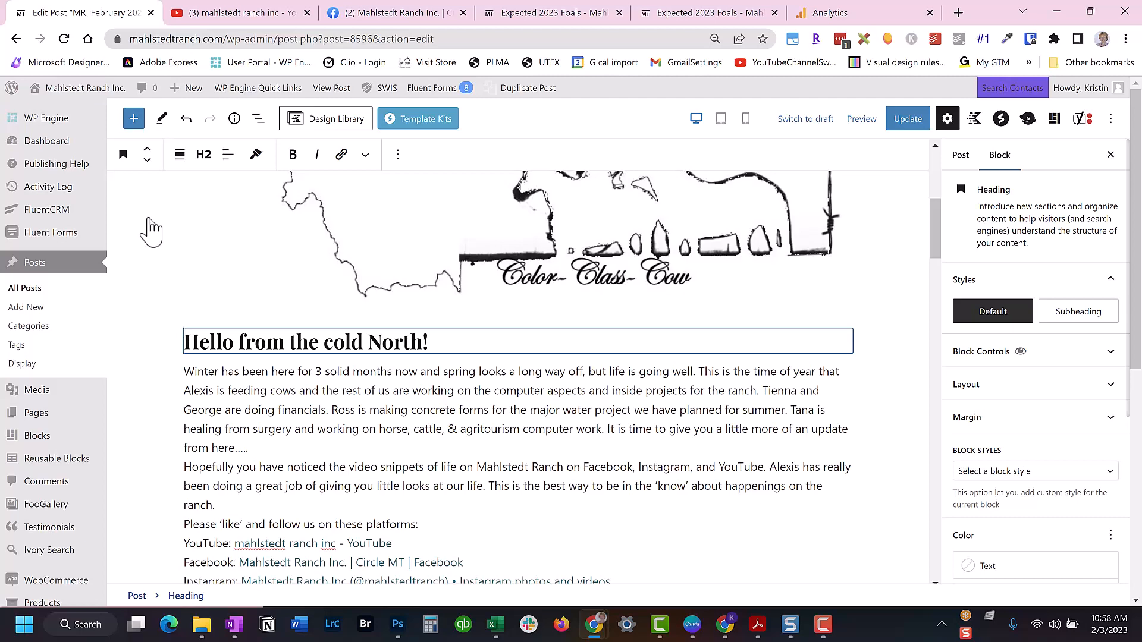
Step: Split the opening paragraph after "from here….." so that "Hopefully you have noticed" starts its own paragraph without a leading blank line
left_click(266, 455)
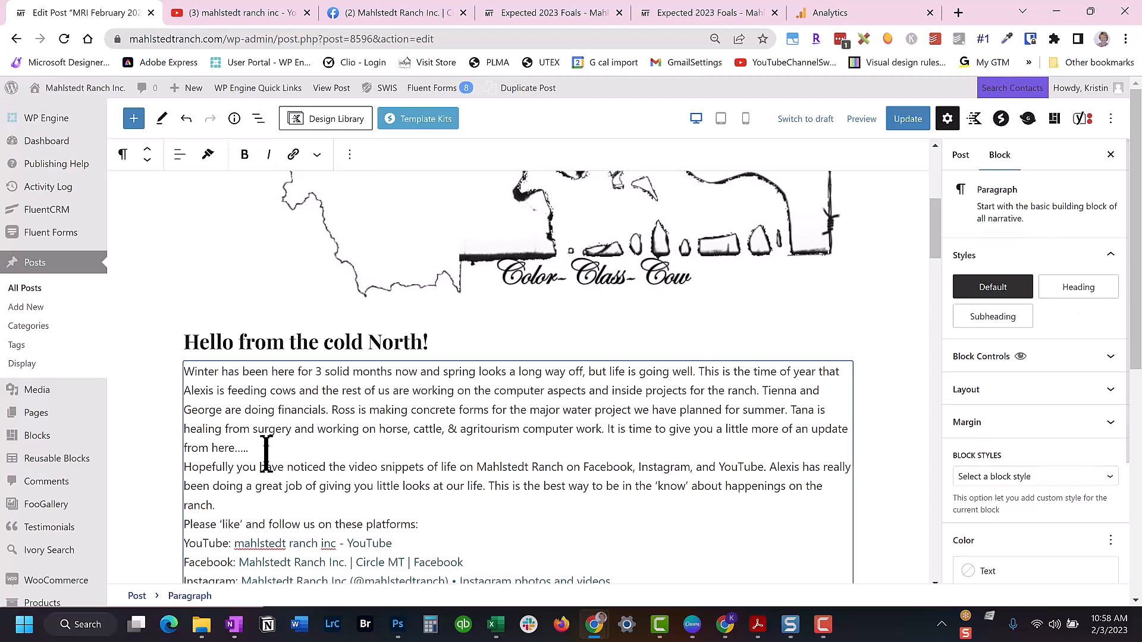
key("Return")
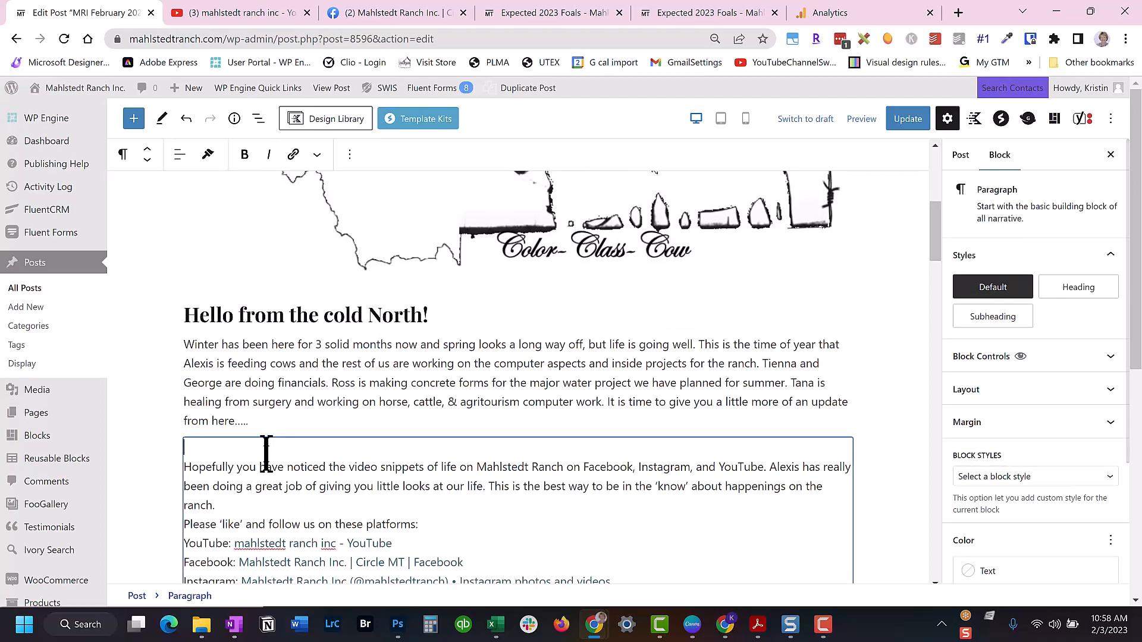
key("Delete")
Step: Add a "Social Media" heading above the paragraph that starts with "Hopefully you have noticed"
left_click(277, 423)
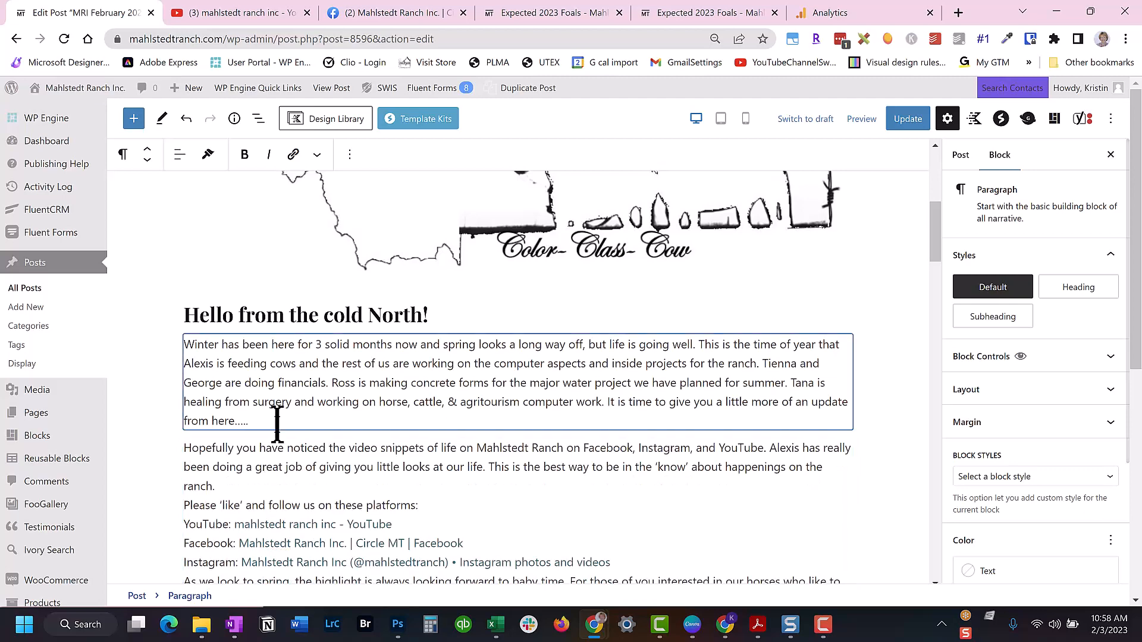
key("Return")
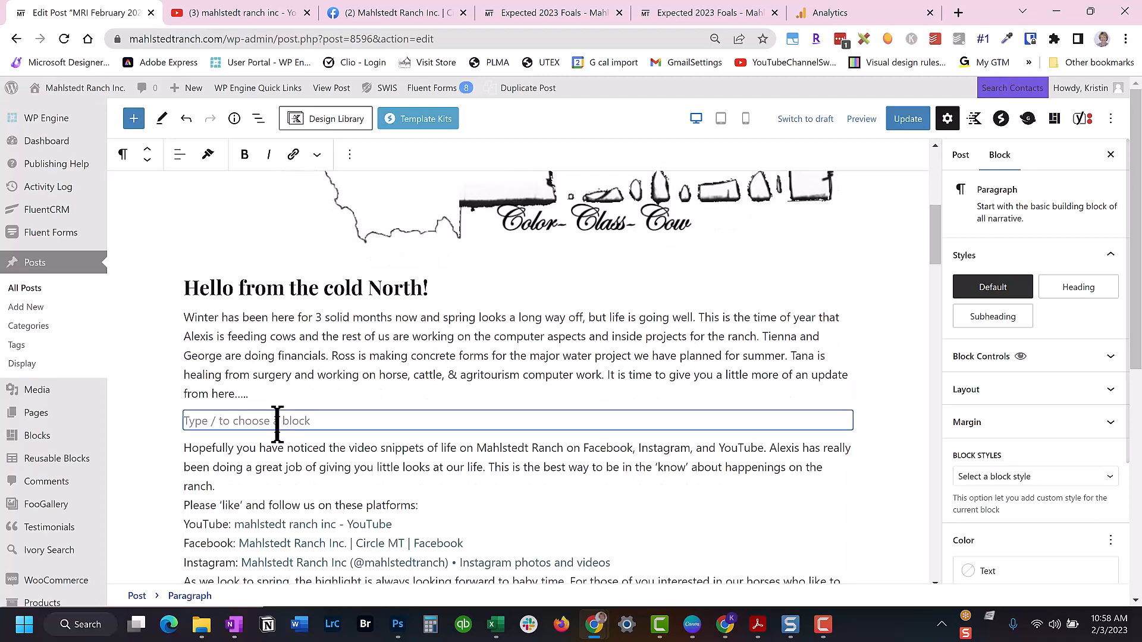
type("Social Media")
left_click(123, 154)
left_click(156, 226)
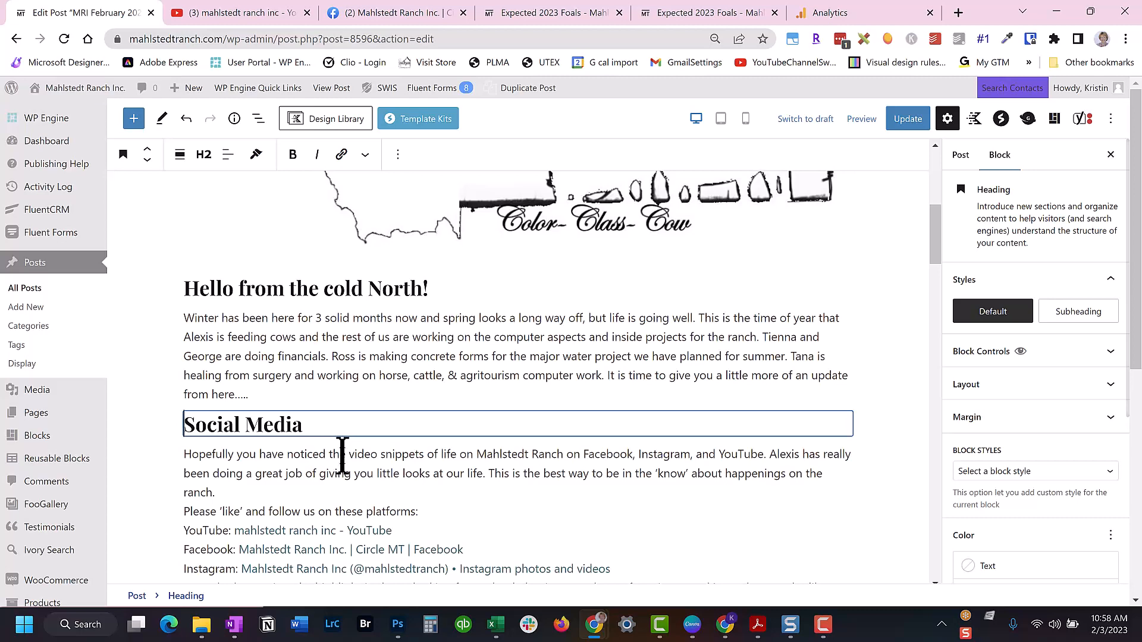
Step: Split the social media text into separate paragraphs before "Please 'like'" and after each of the YouTube, Facebook and Instagram lines
left_click(267, 487)
key("Return")
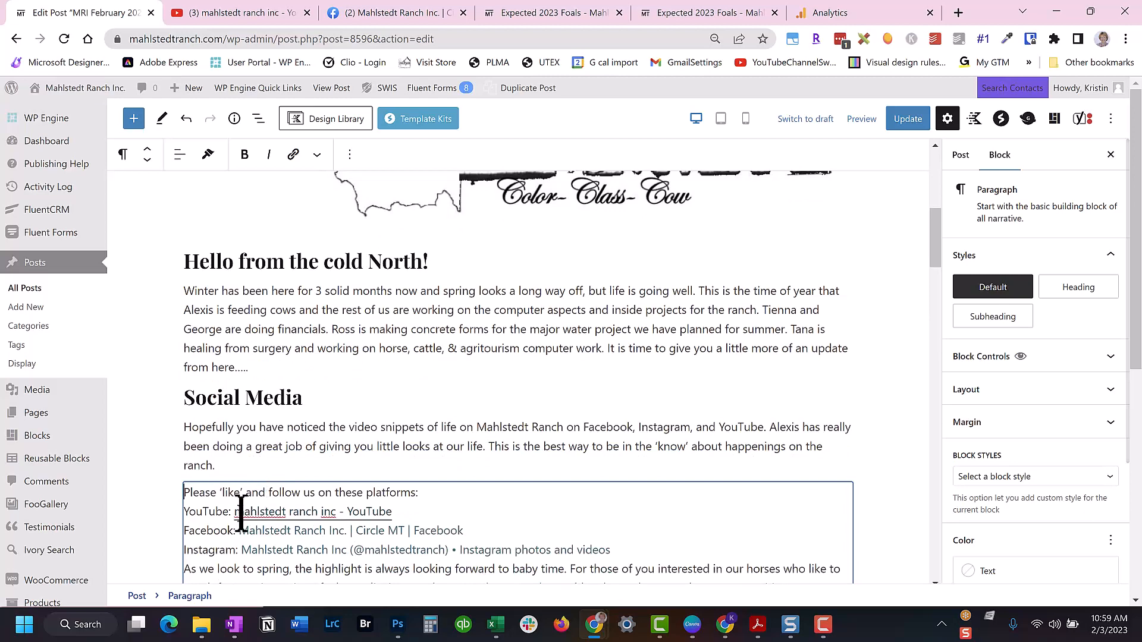
left_click(405, 511)
key("Return")
key("Delete")
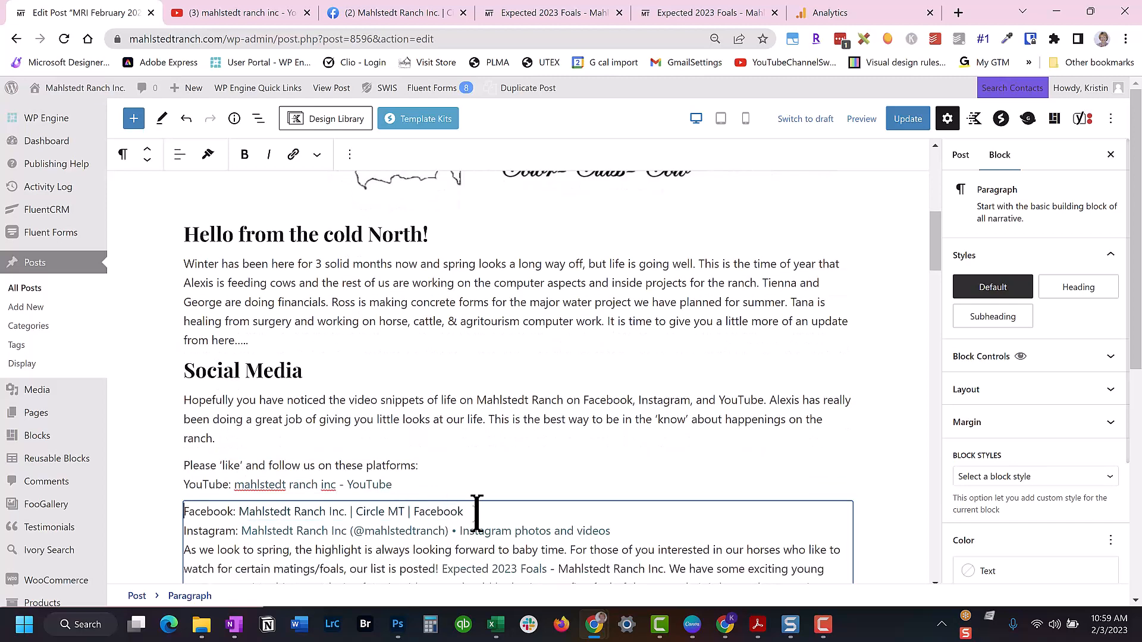
key("Return")
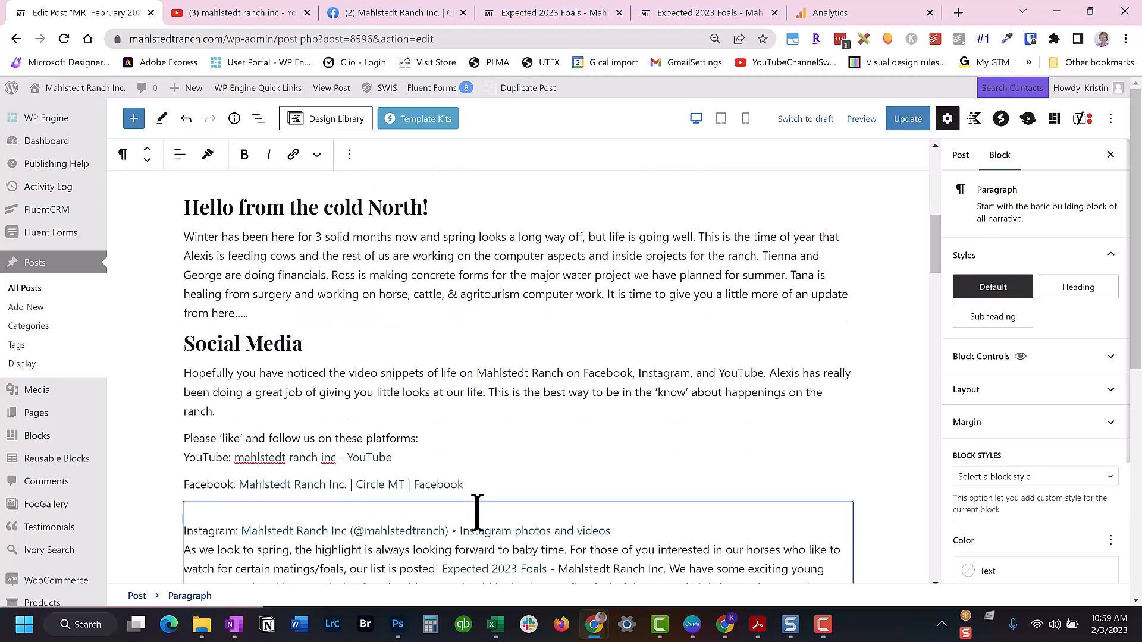
key("Delete")
left_click(655, 511)
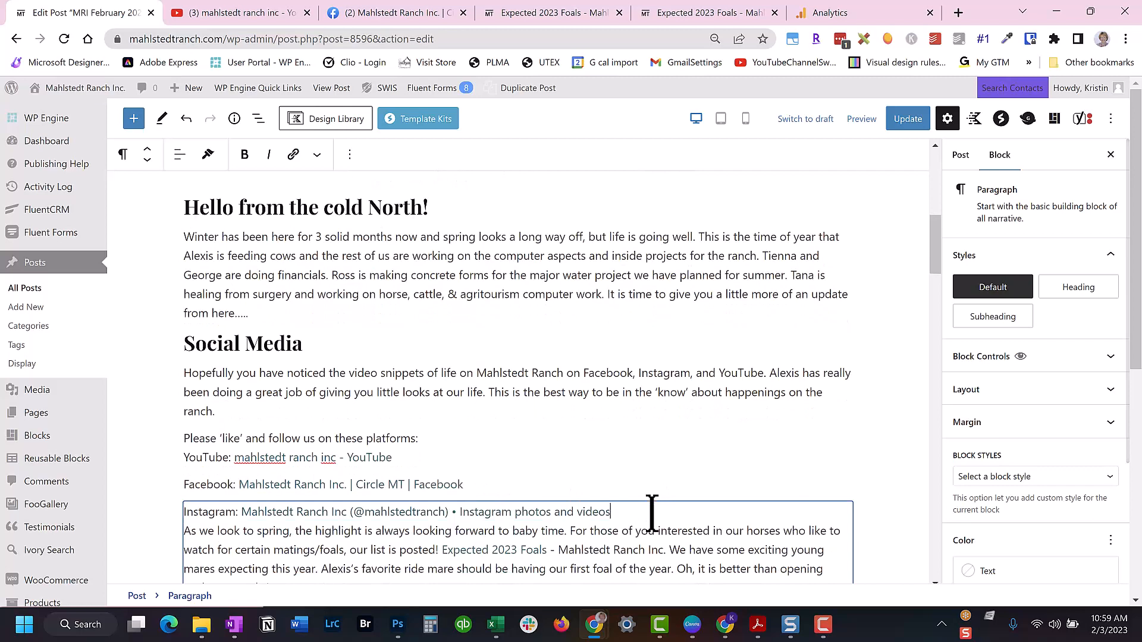
key("Return")
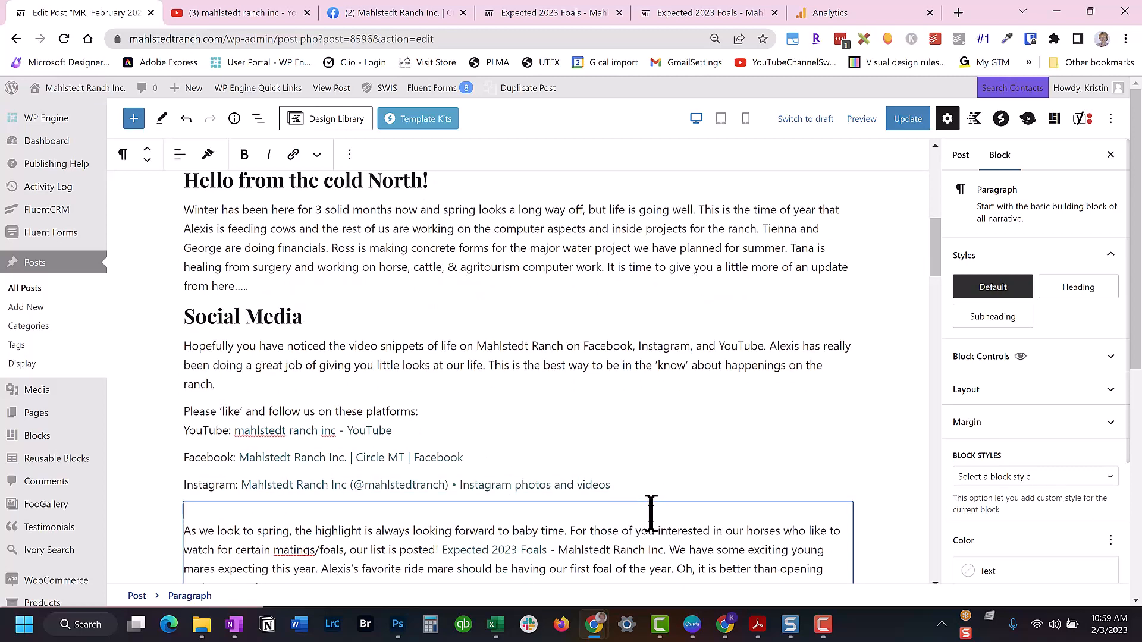
Step: Add an "Expecting Foals" heading above the "As we look to spring" paragraph and remove that paragraph's leading blank line
type("E")
key("Return")
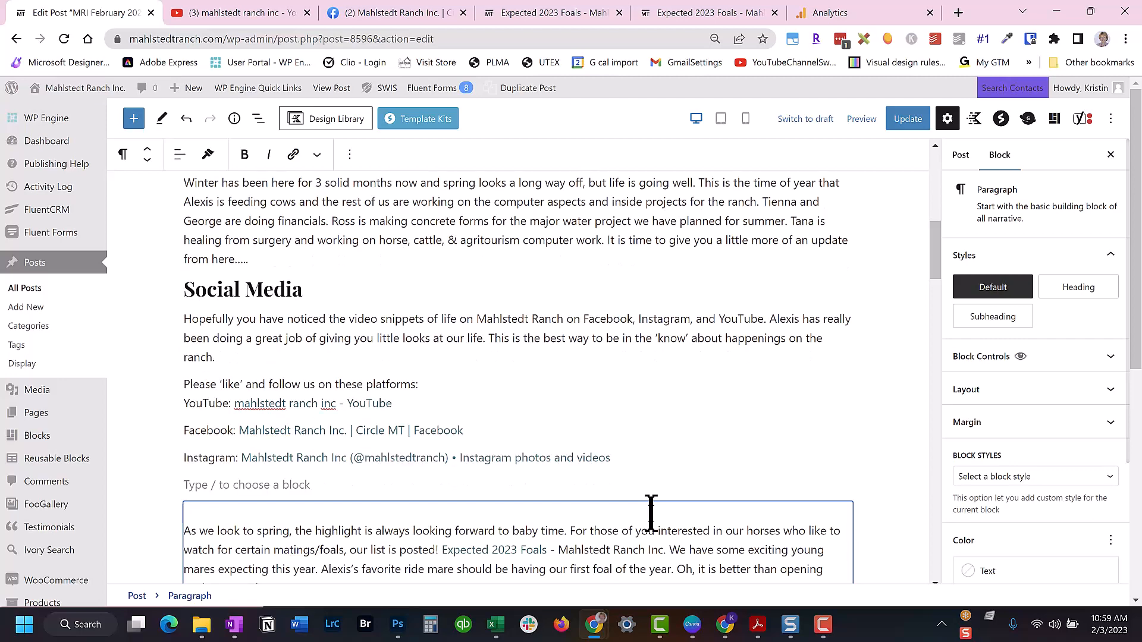
type("/h")
key("Return")
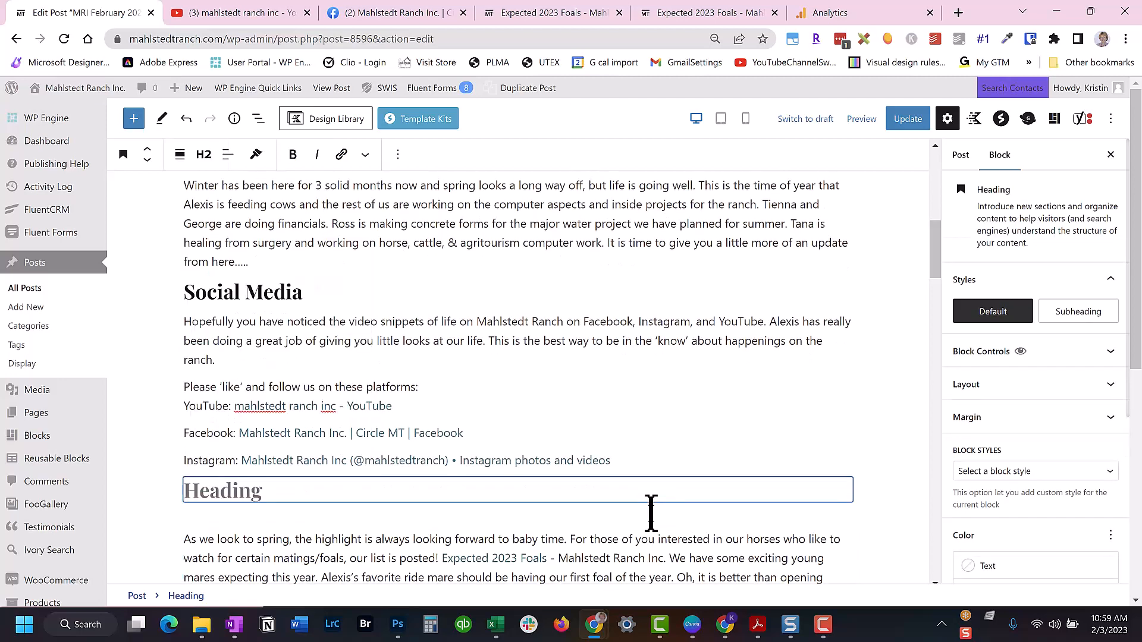
type("Expecting")
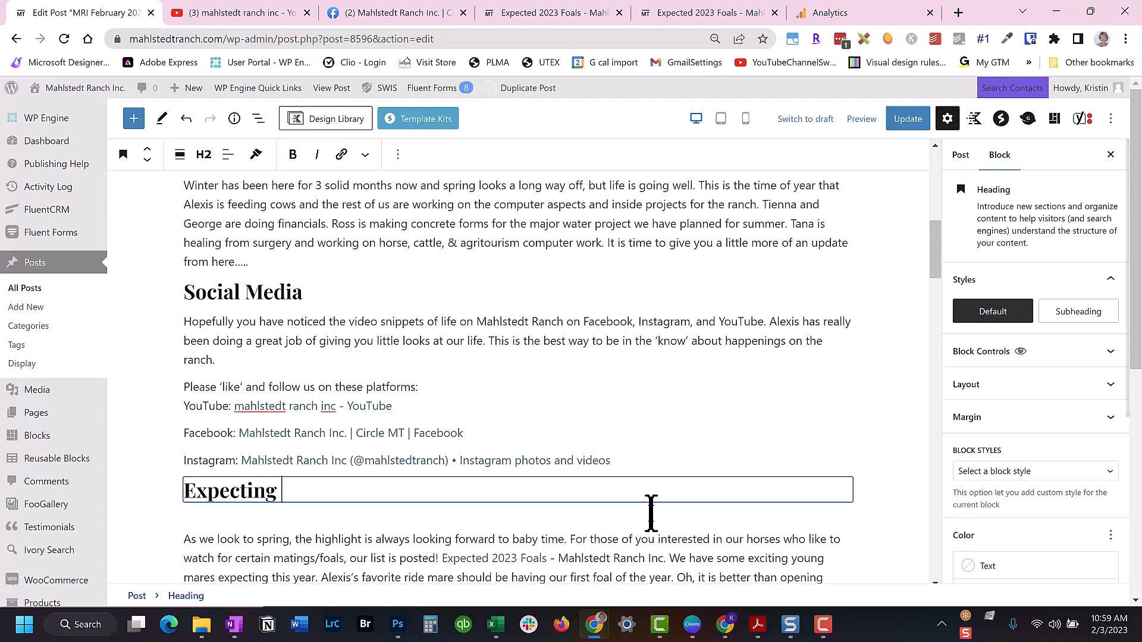
type(" Foals")
left_click(588, 523)
key("Delete")
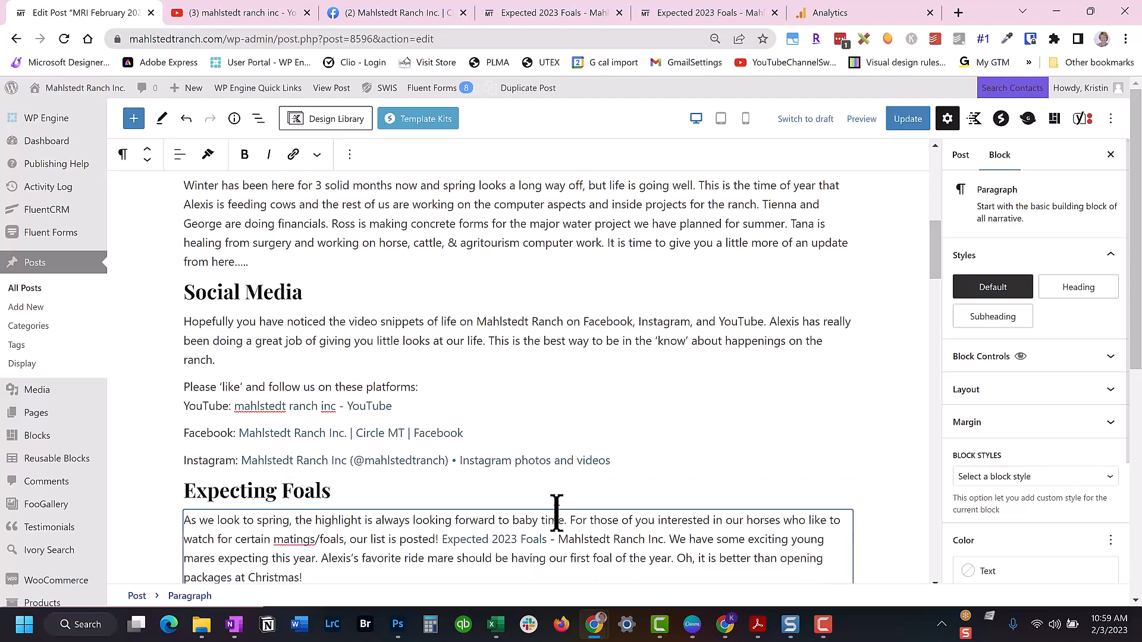
Step: Put "Expected 2023 Foals - Mahlstedt Ranch Inc." in its own paragraph, separate from the text before and after it
scroll(559, 523, "down", 5)
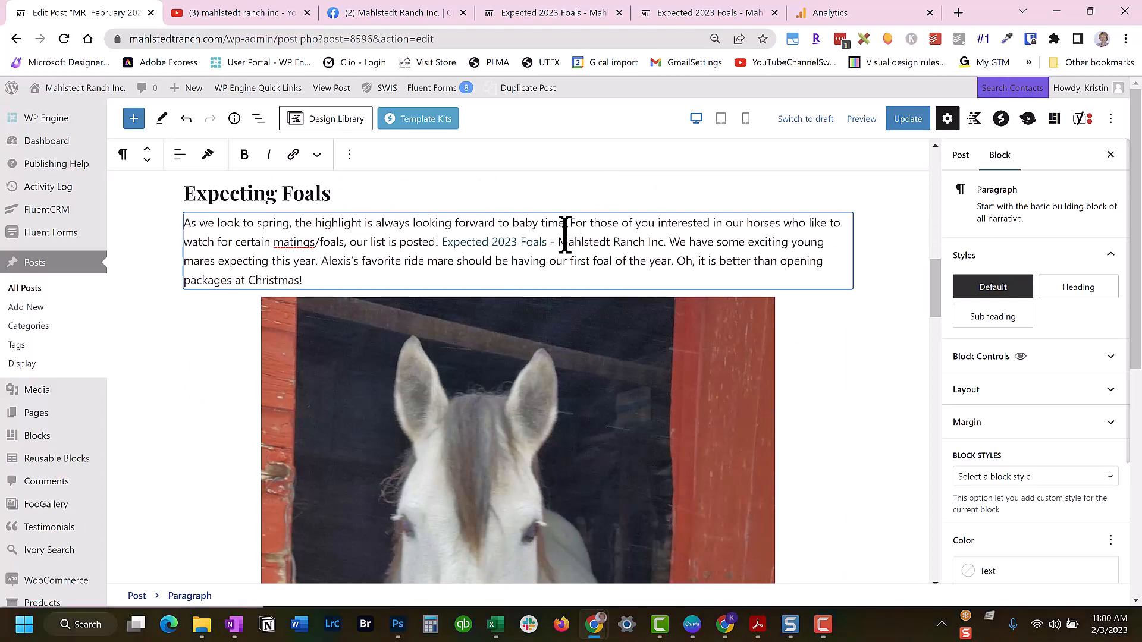
left_click(442, 241)
key("Return")
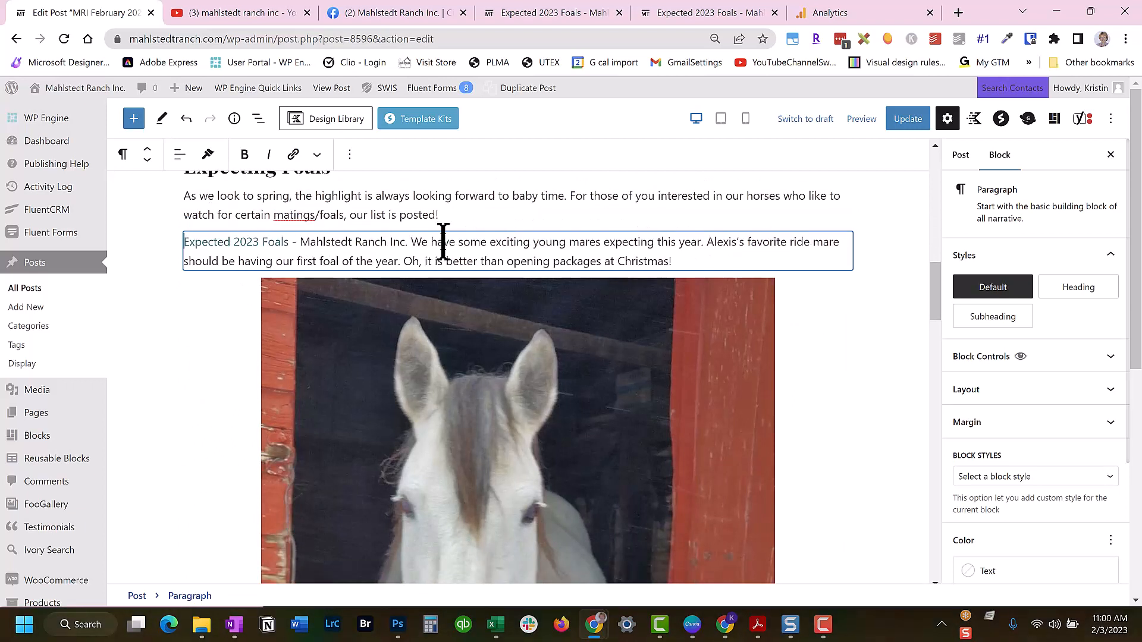
left_click(414, 241)
key("Return")
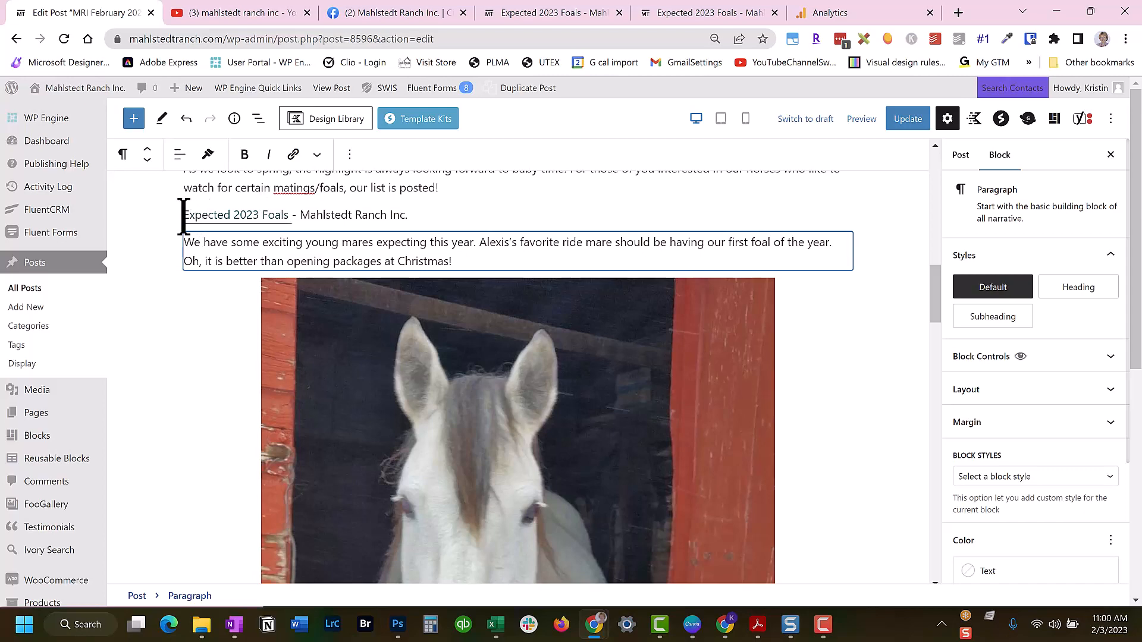
Step: Link the whole "Expected 2023 Foals - Mahlstedt Ranch Inc." line to the matching site page found with "expected"
left_click_drag(184, 216, 421, 215)
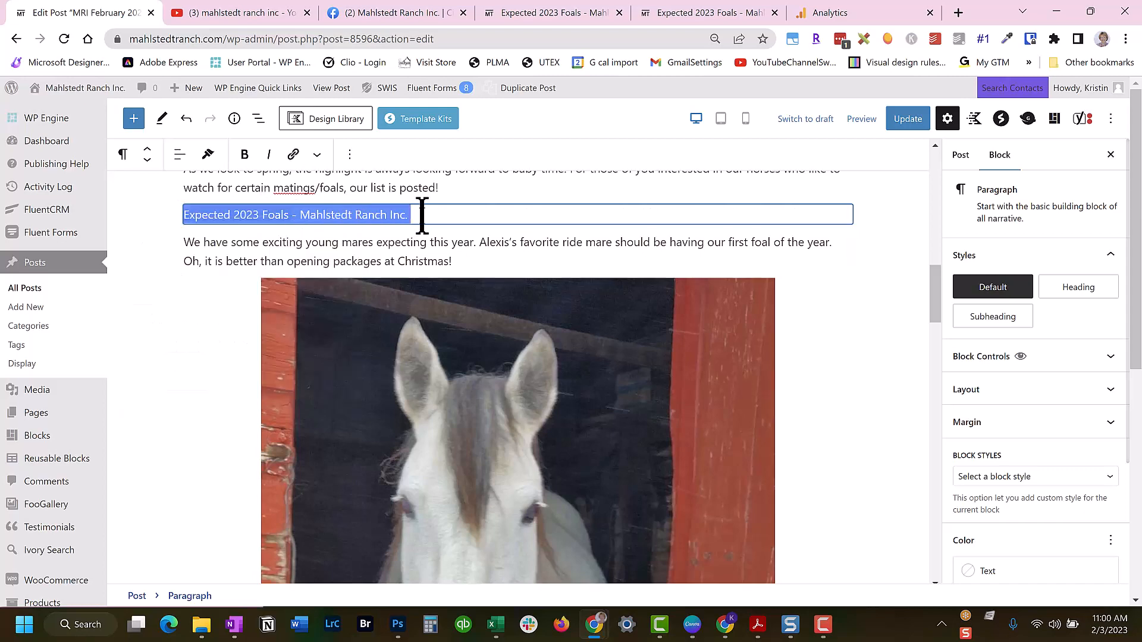
left_click(293, 154)
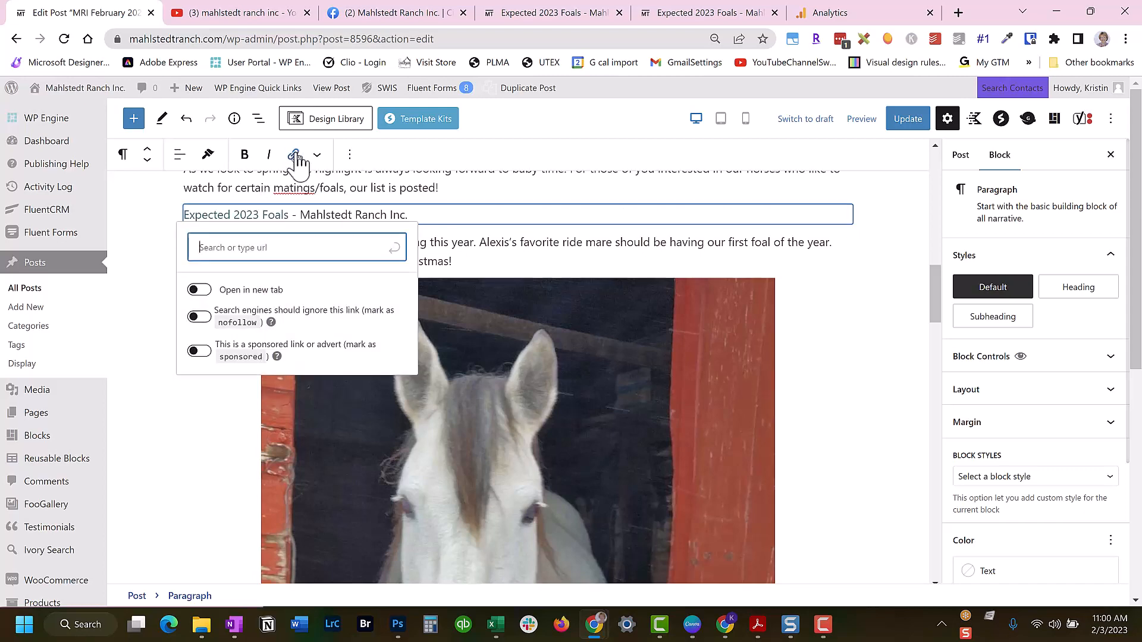
type("expected")
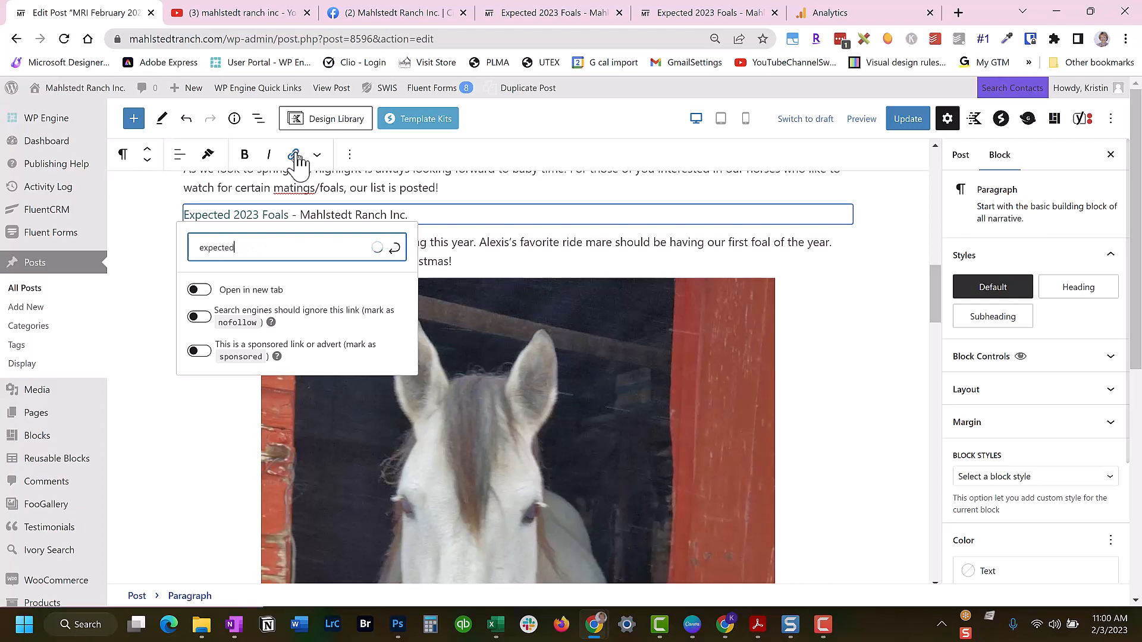
left_click(275, 298)
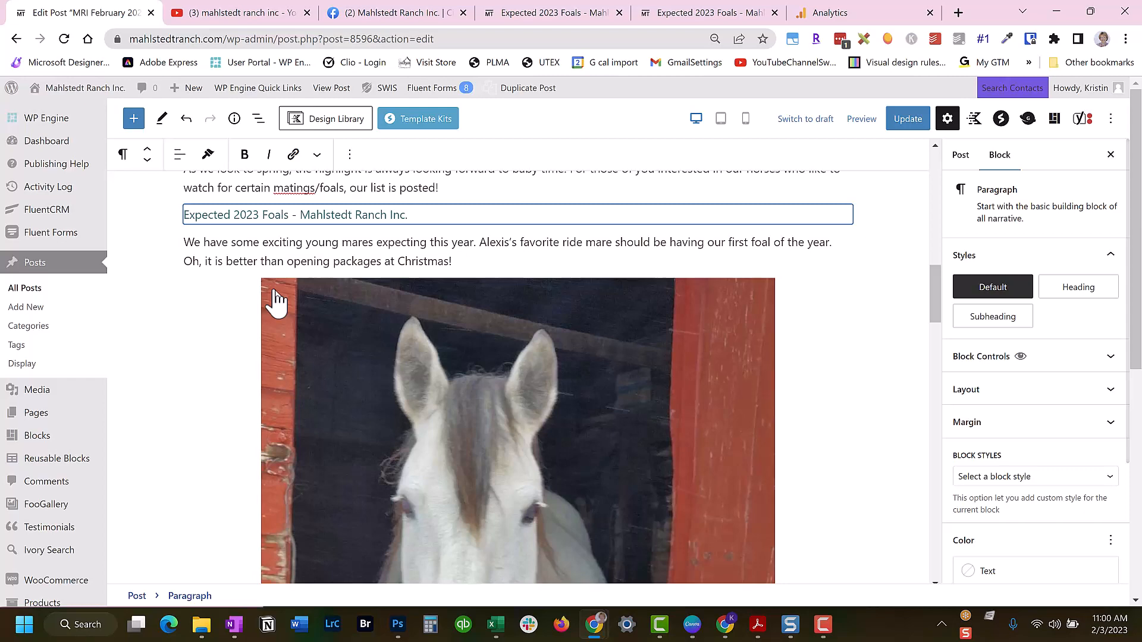
Step: Try the Medium image size on the horse photo, and set it back to Large
mouse_move(935, 283)
left_mouse_down()
mouse_move(940, 325)
mouse_move(936, 298)
left_mouse_up()
left_click(639, 349)
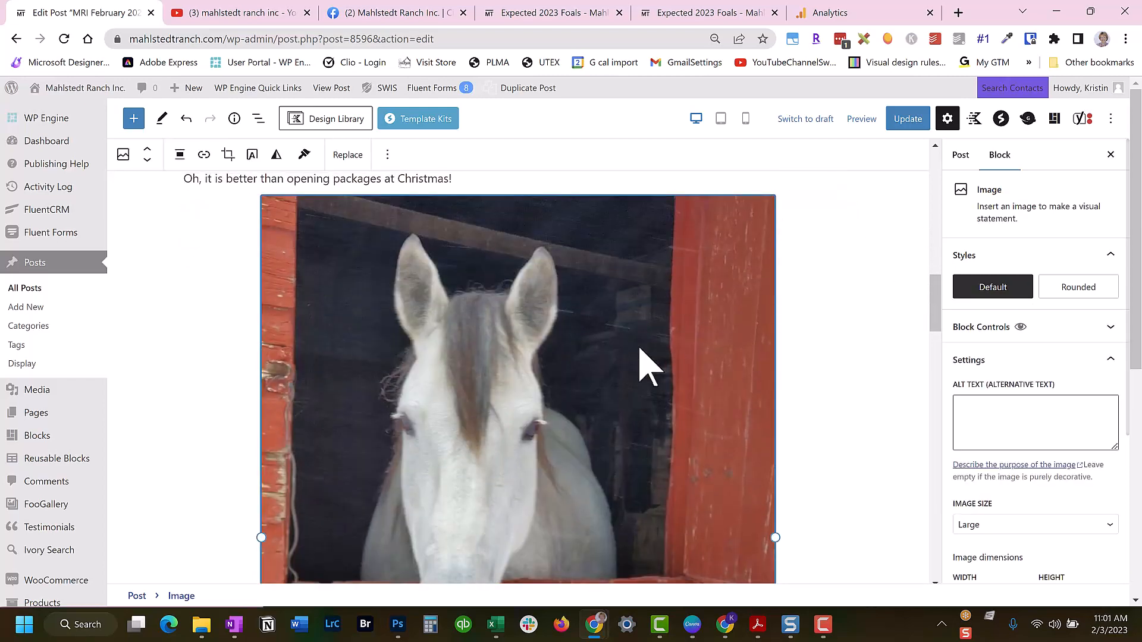
left_click(992, 526)
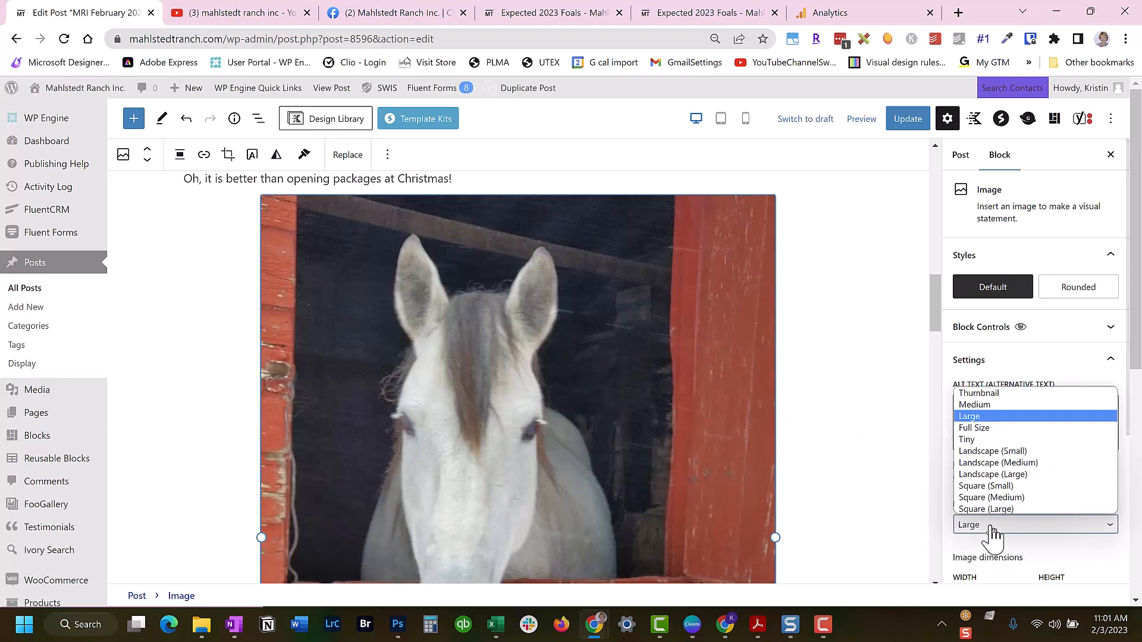
left_click(978, 406)
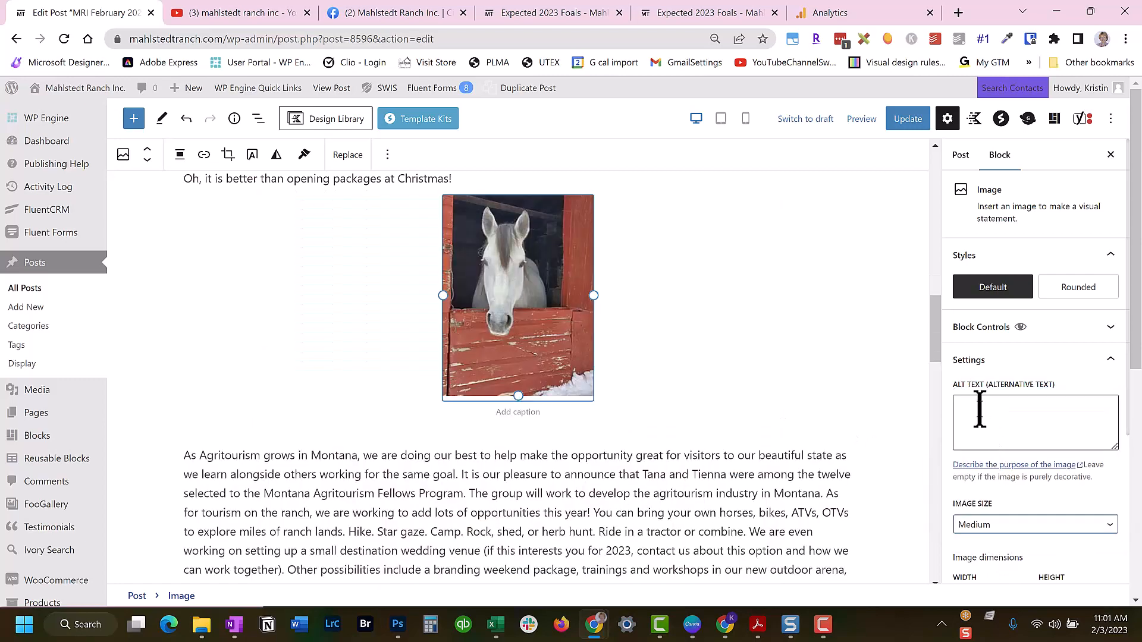
left_click(1050, 526)
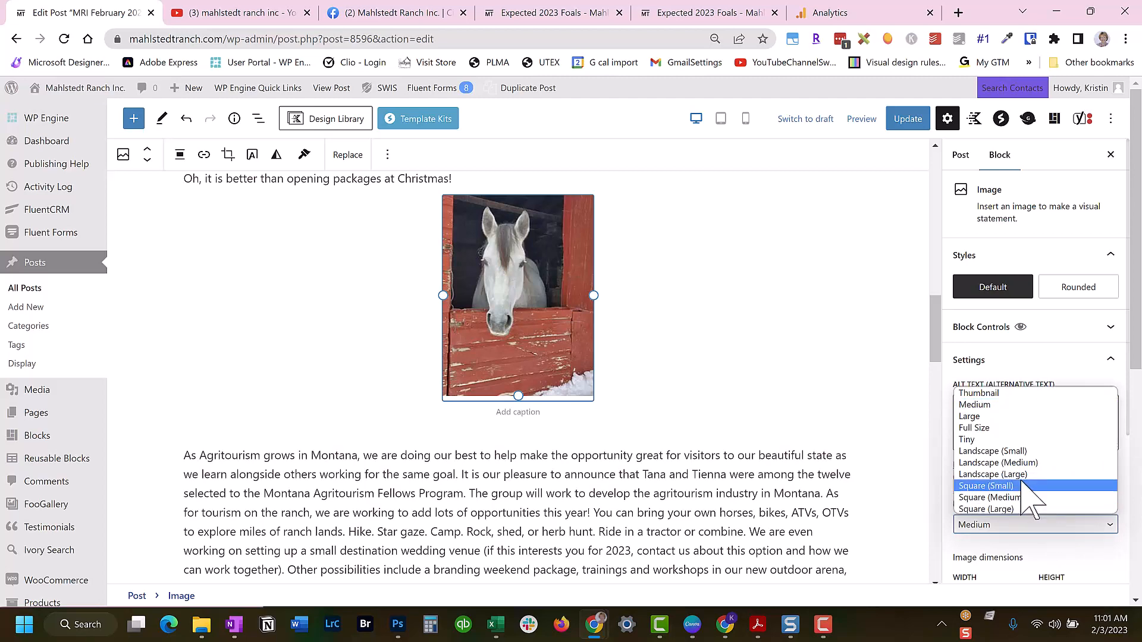
left_click(994, 417)
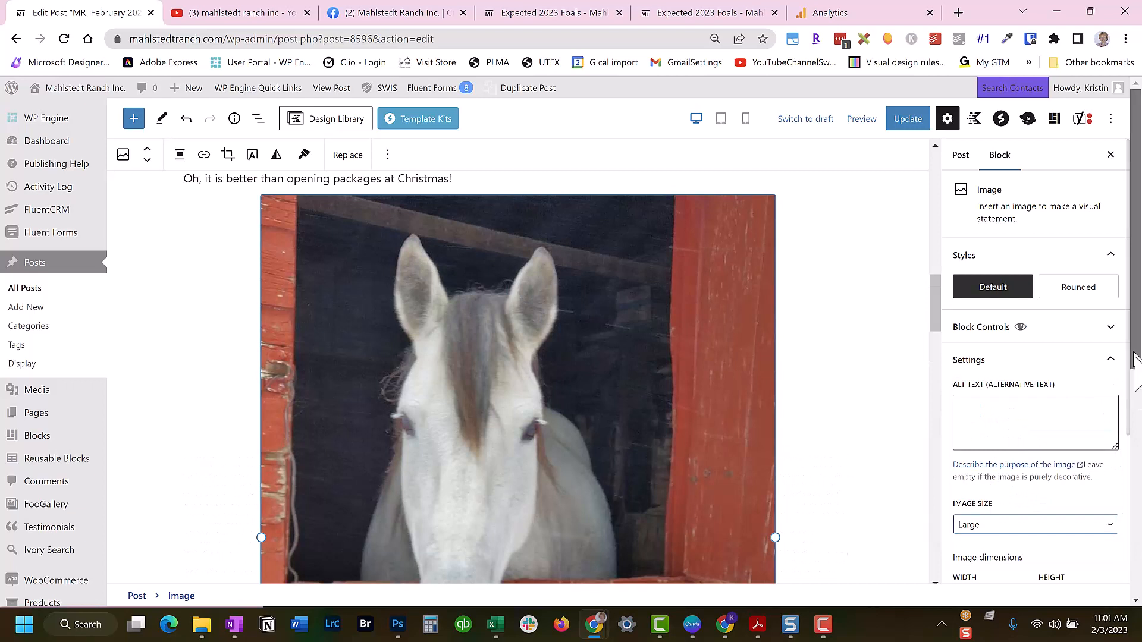
Step: Give the horse photo the alt text "Cricket waiting for her foal" and scale its dimensions to 75%
left_click(1015, 414)
type("C")
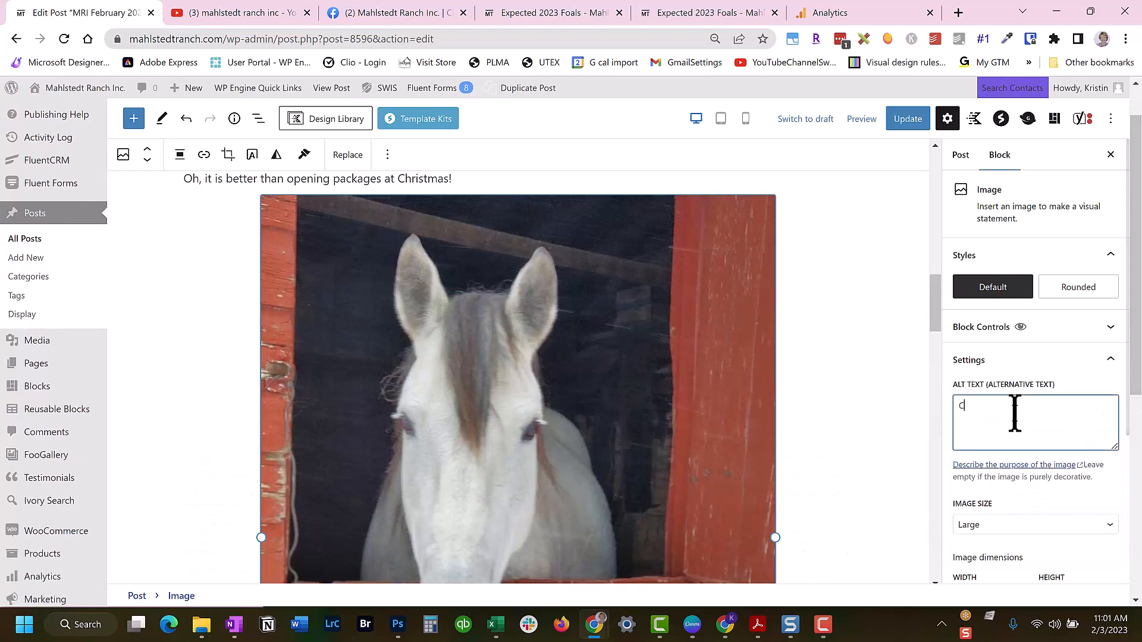
type("ricket waiting for her foal")
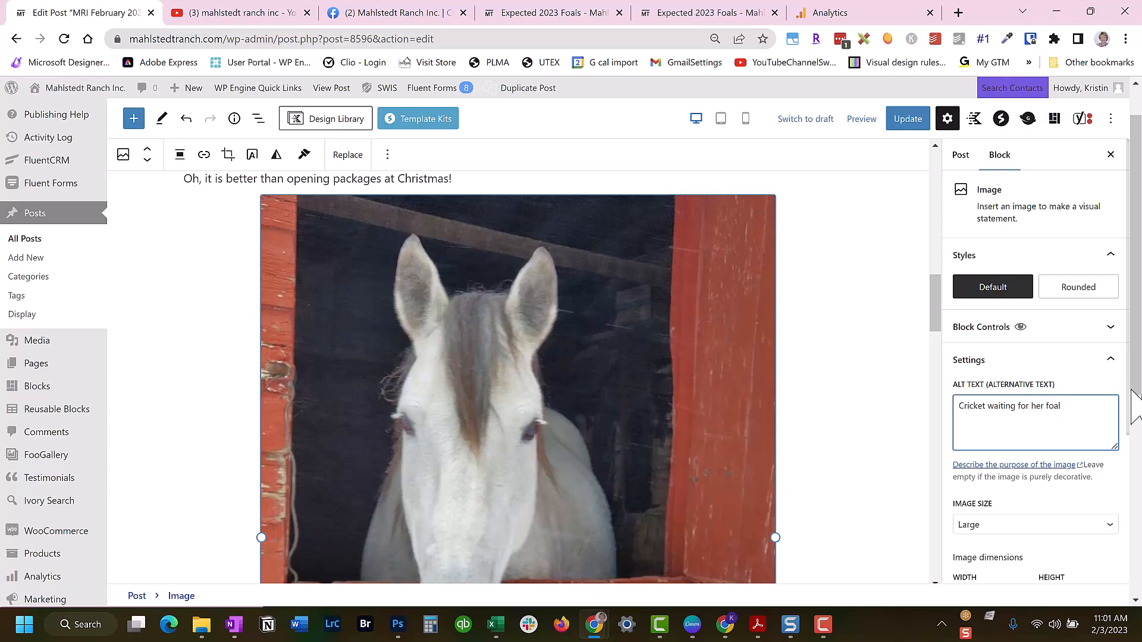
left_click_drag(1135, 379, 1136, 419)
scroll(1102, 480, "down", 4)
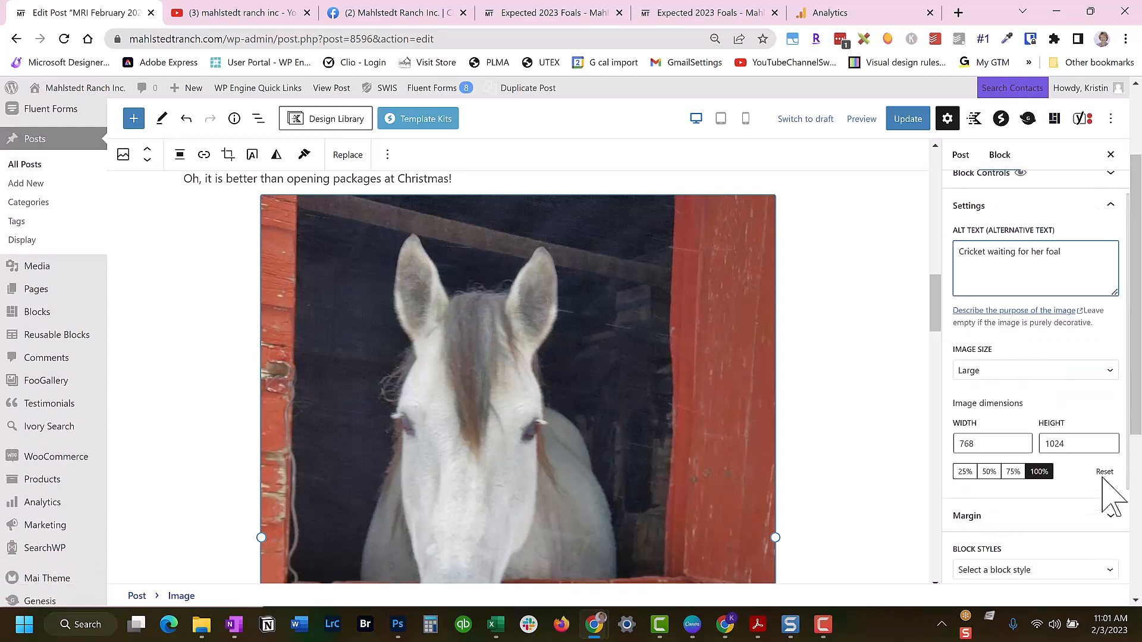
left_click(1013, 405)
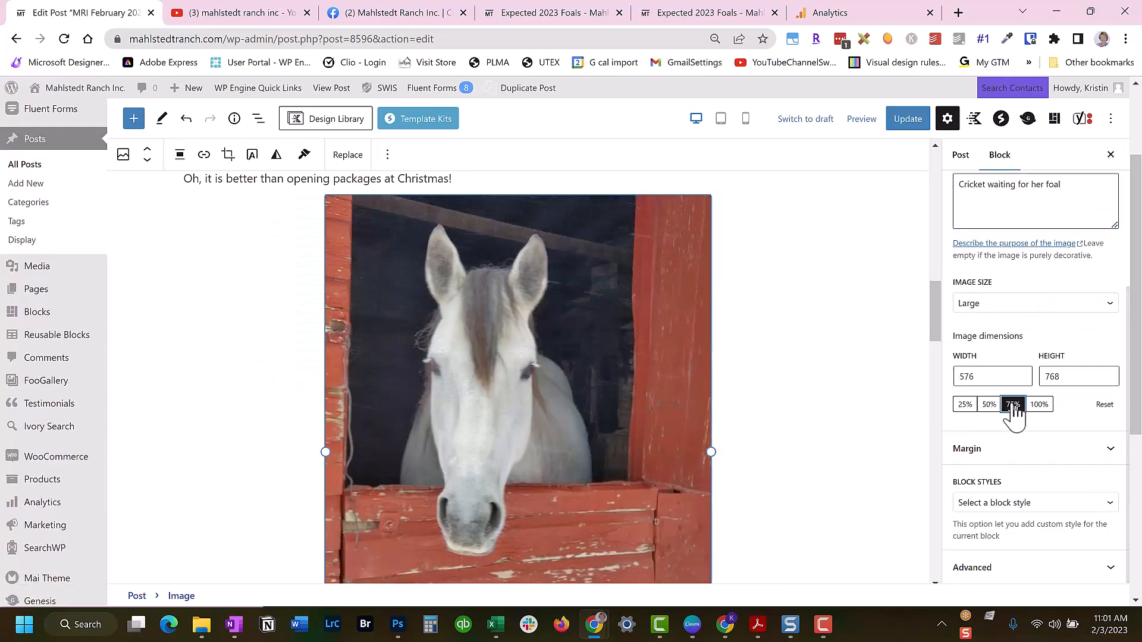
Step: Add a "Western Ranch Experiences" heading above the paragraph that starts with "As Agritourism grows in Montana"
left_click_drag(933, 311, 938, 372)
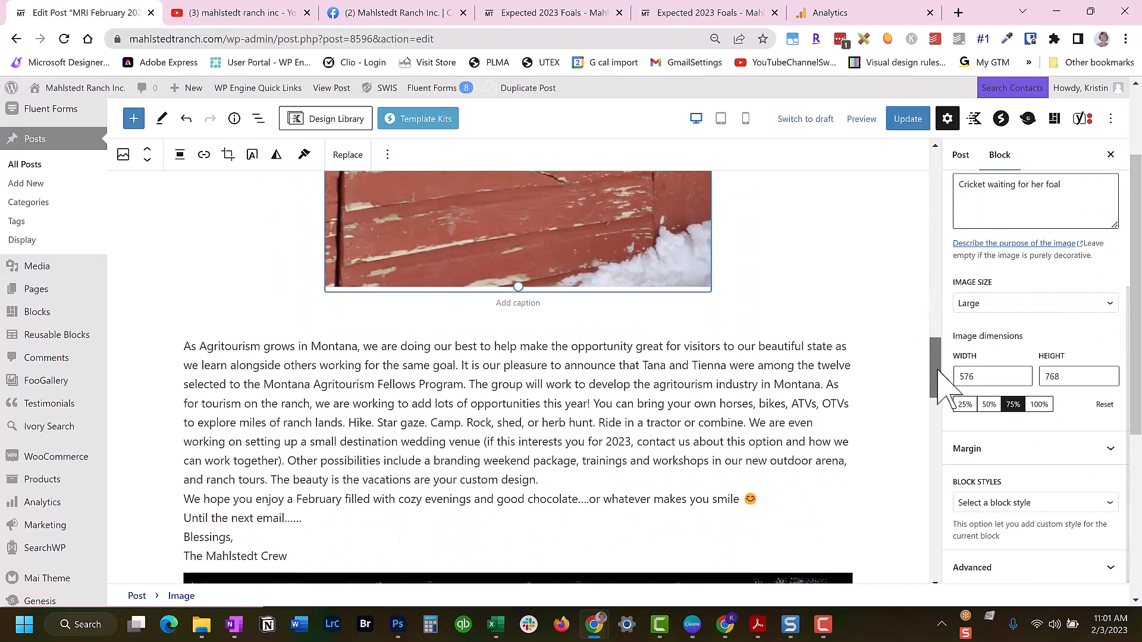
left_click(187, 348)
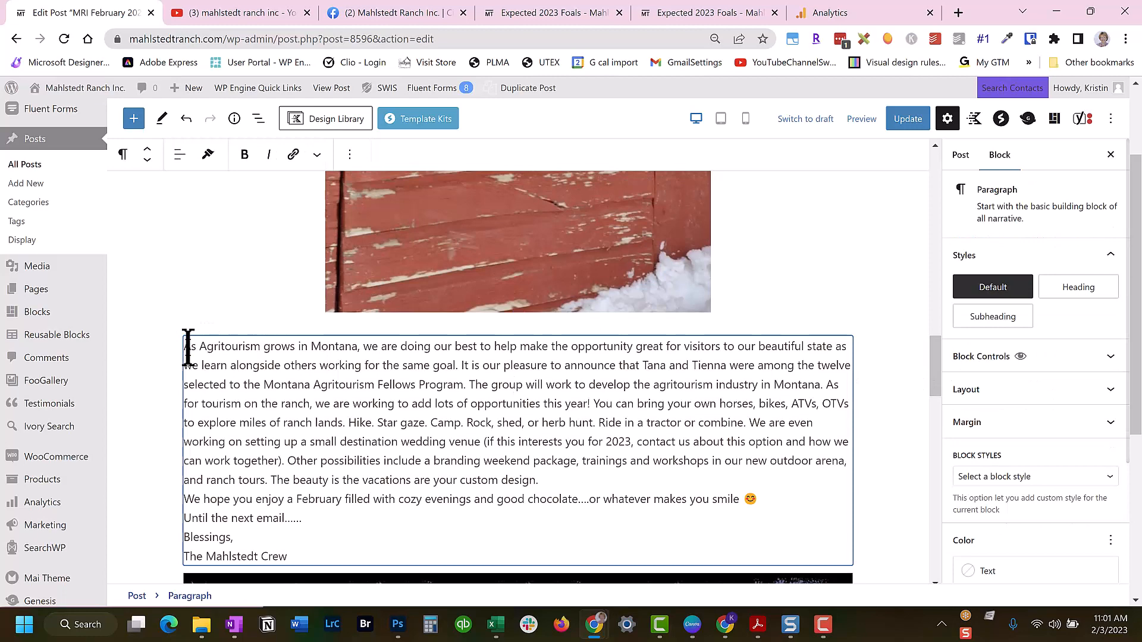
key("Return")
key("Up")
type("Wester")
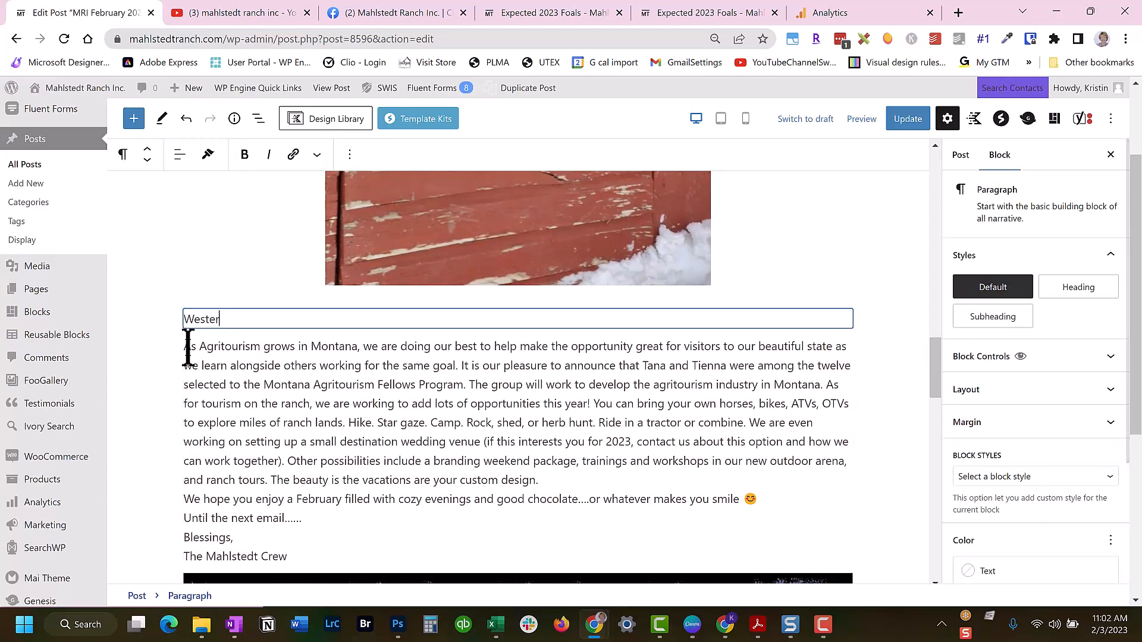
type("n Ranch Experiences")
left_click(123, 154)
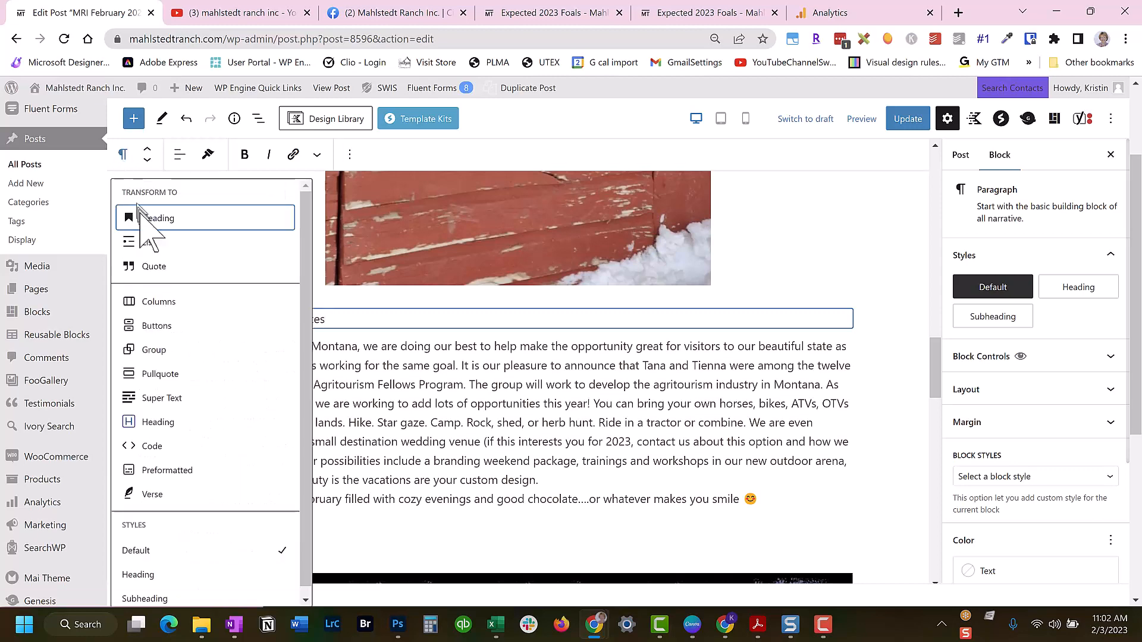
left_click(142, 219)
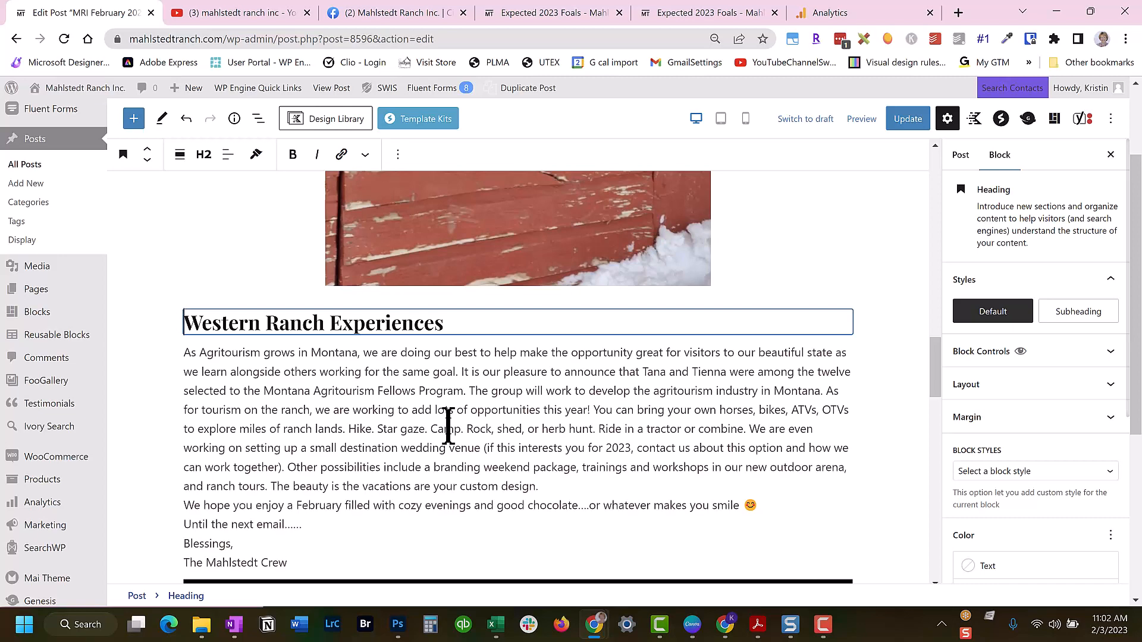
Step: Split the closing lines, starting with "We hope you enjoy a February", into their own paragraph below the Western Ranch Experiences text
left_click(543, 485)
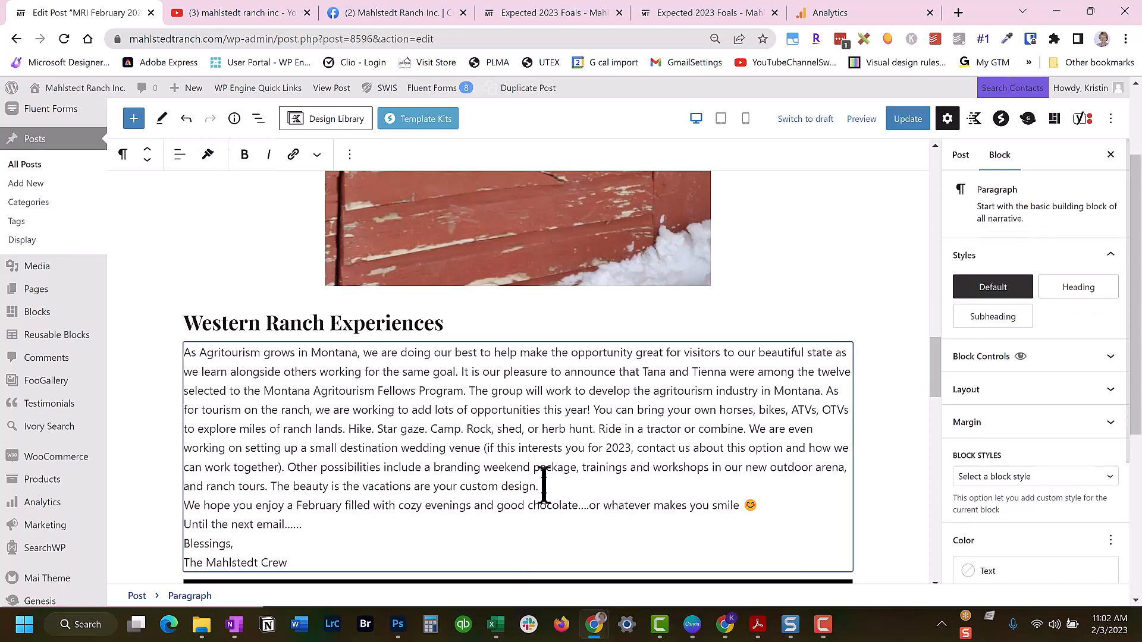
key("Return")
key("Delete")
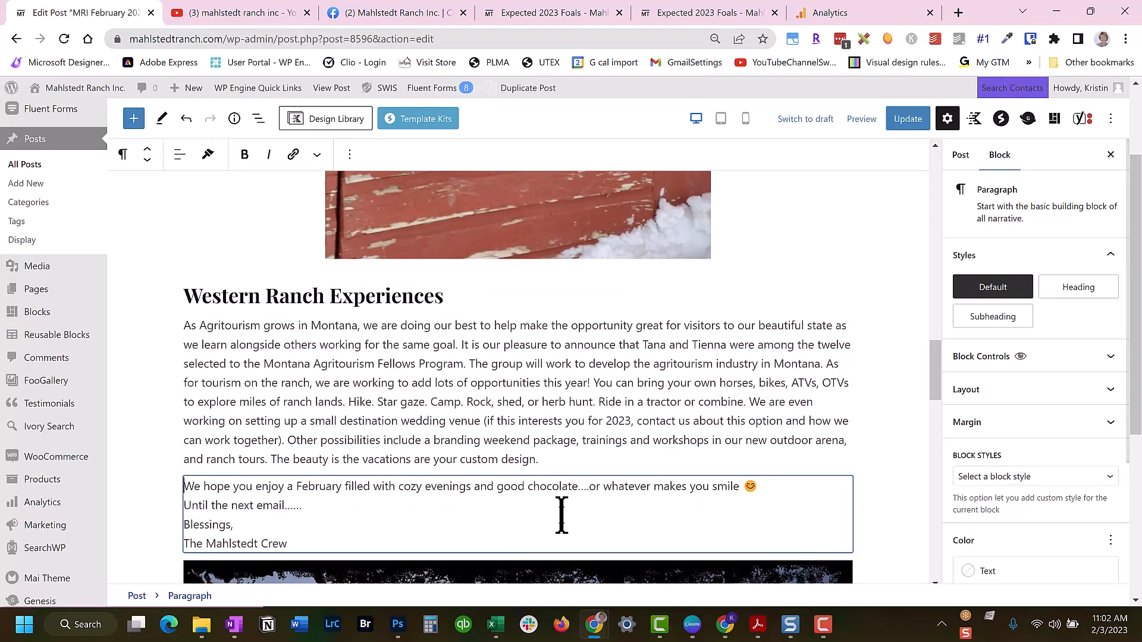
Step: Give the winter horse herd photo the alt text "Mares eating in the winter" and scale its dimensions to 75%
scroll(561, 515, "down", 5)
scroll(561, 516, "down", 5)
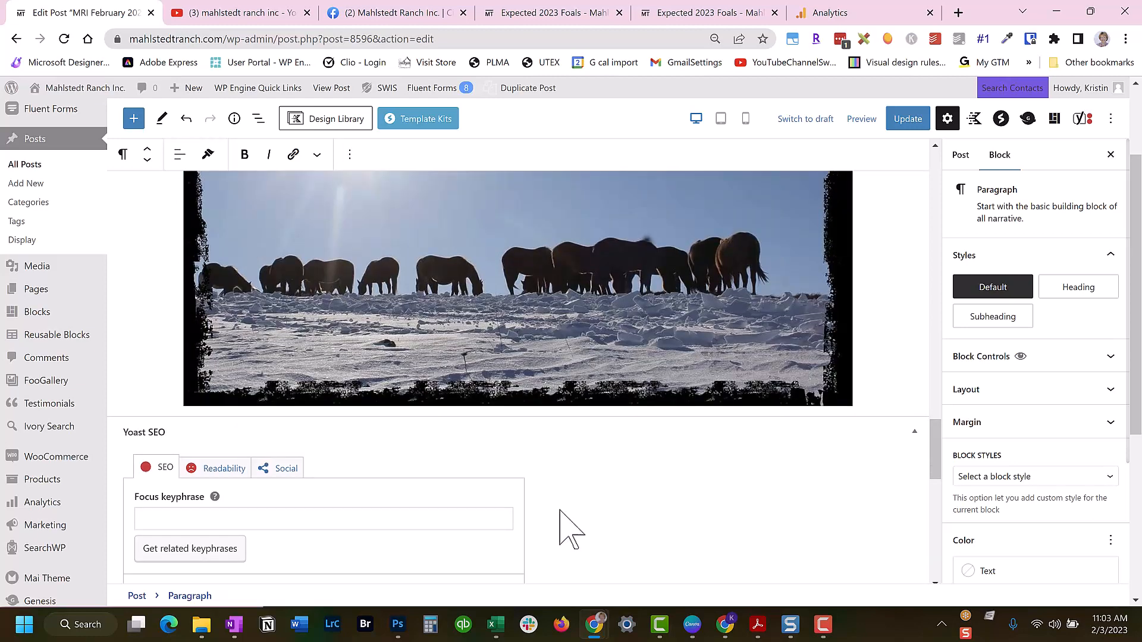
left_click(523, 340)
left_click(1032, 421)
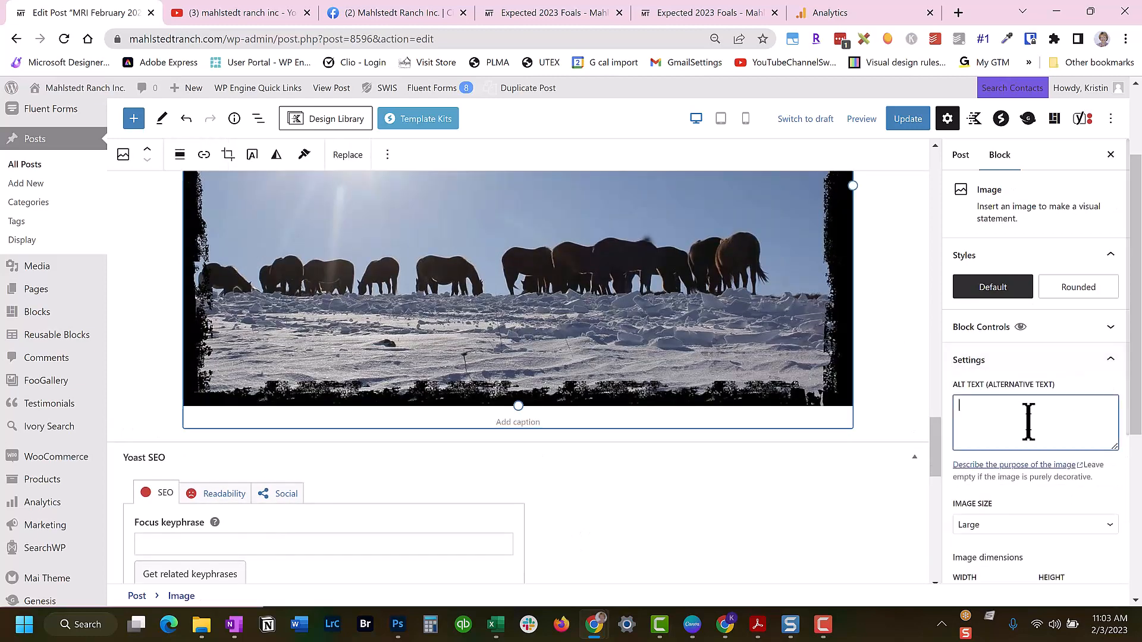
type("Mares eating in the winter")
left_click(1041, 526)
scroll(1041, 526, "down", 3)
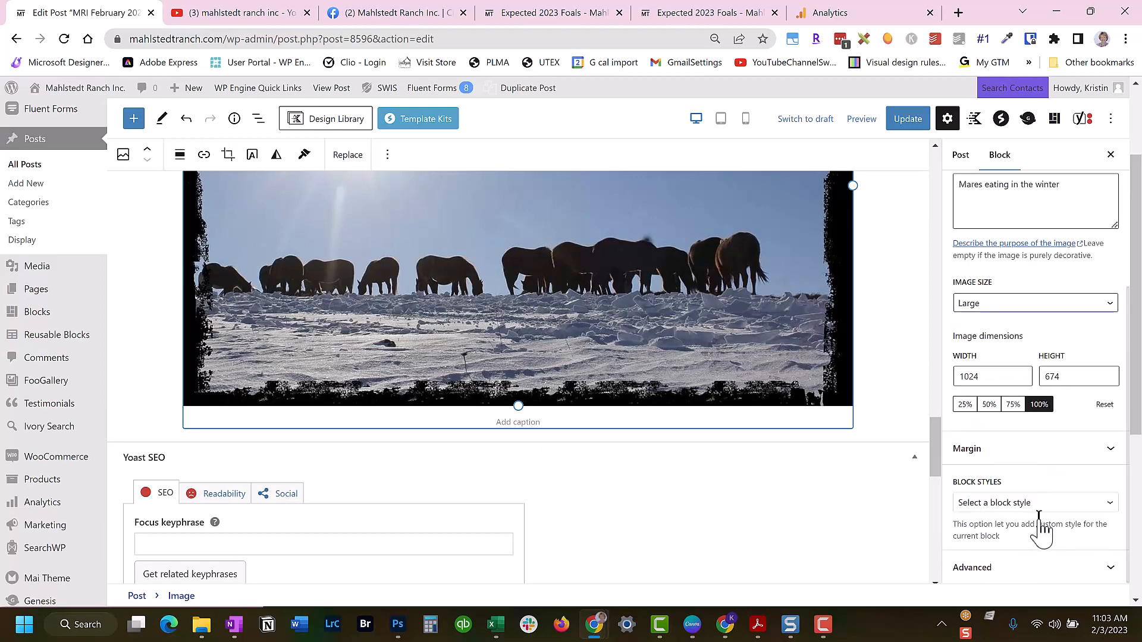
left_click(1013, 404)
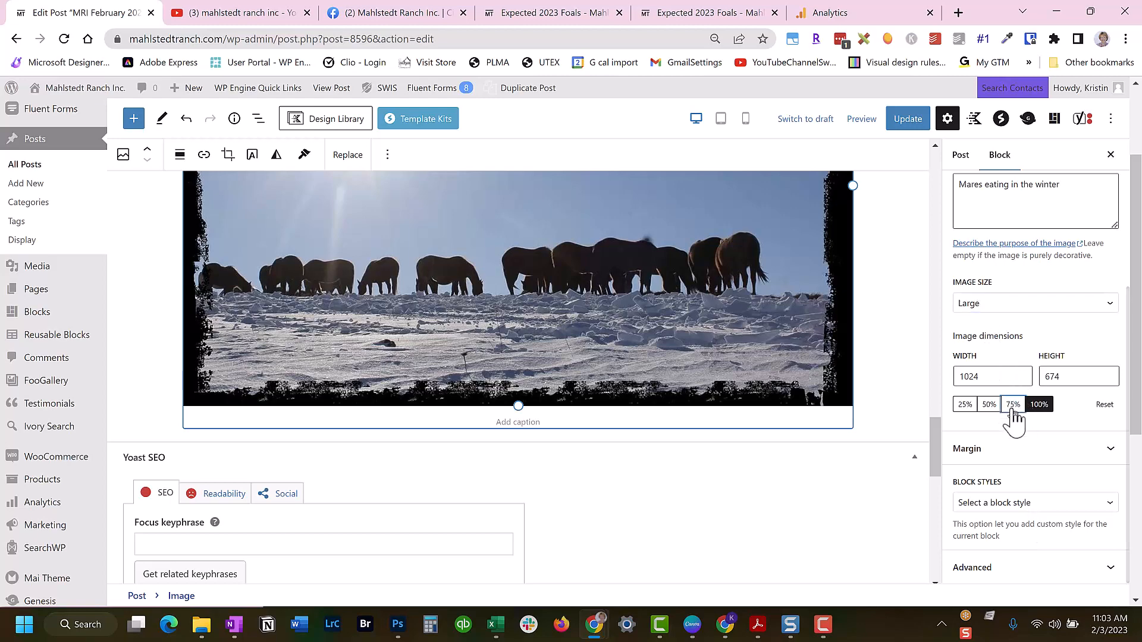
Step: Center the winter horse herd photo and update the post
left_click_drag(939, 453, 937, 377)
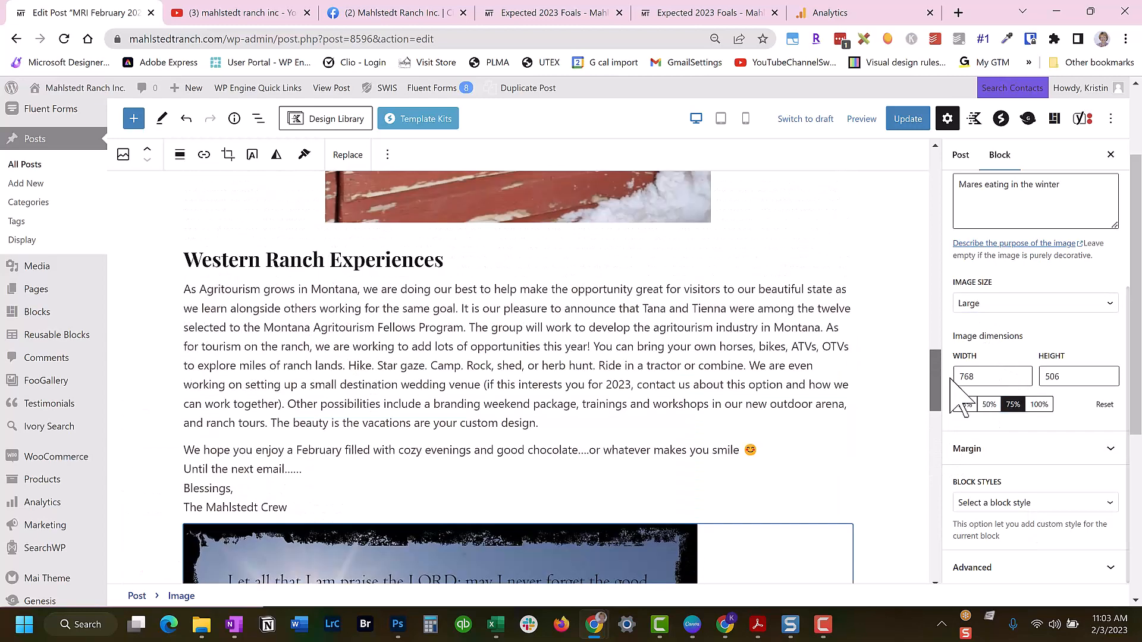
left_click(180, 155)
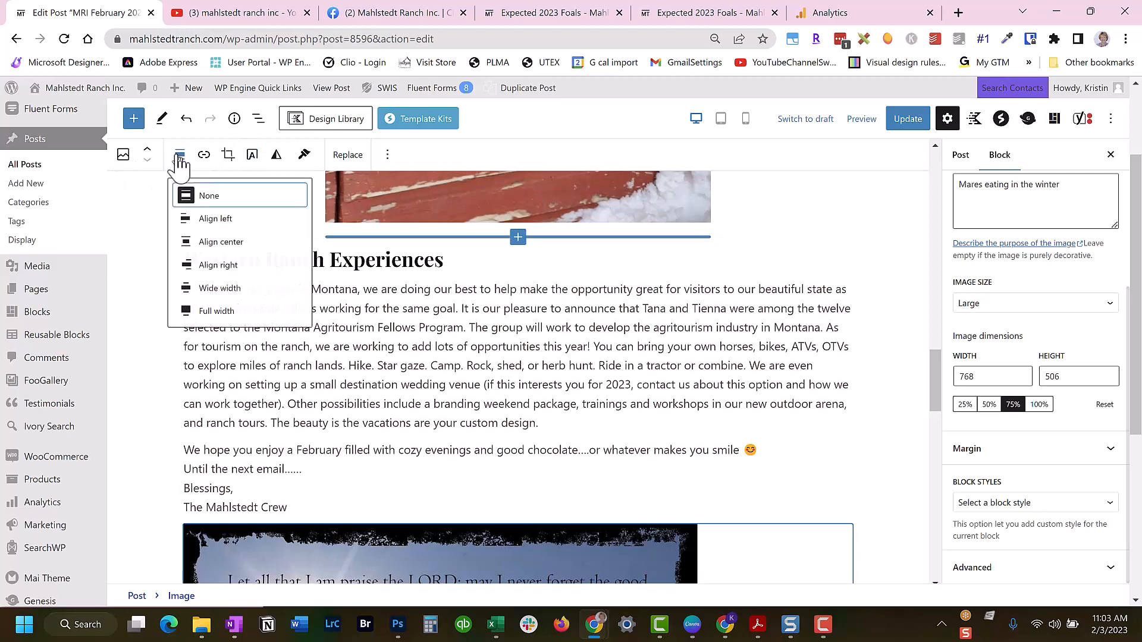
left_click(210, 246)
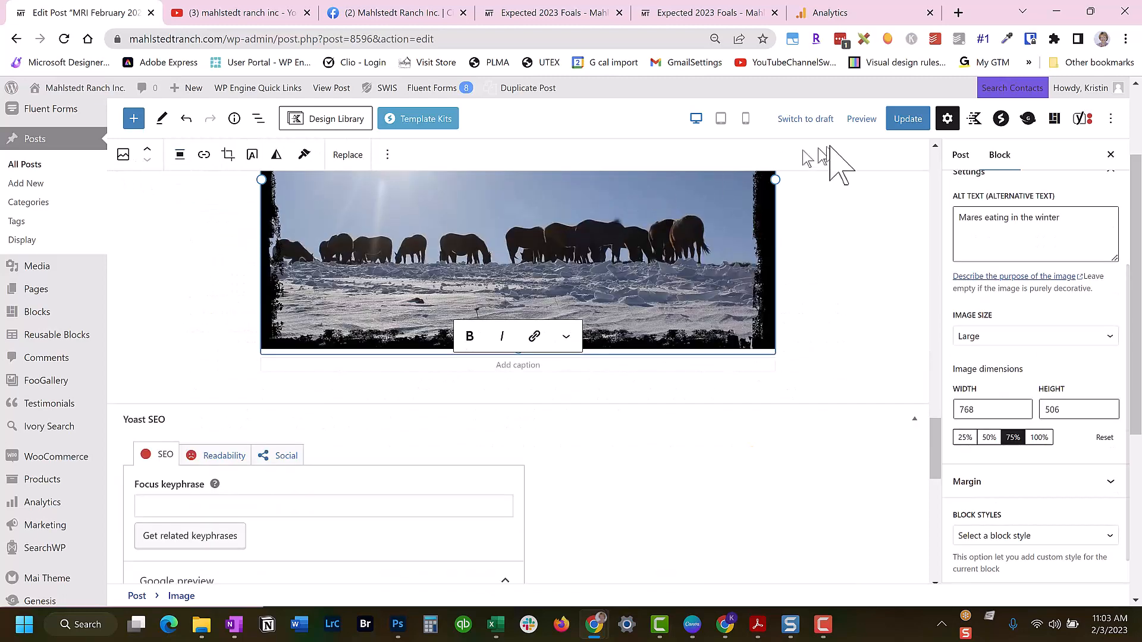
left_click(909, 122)
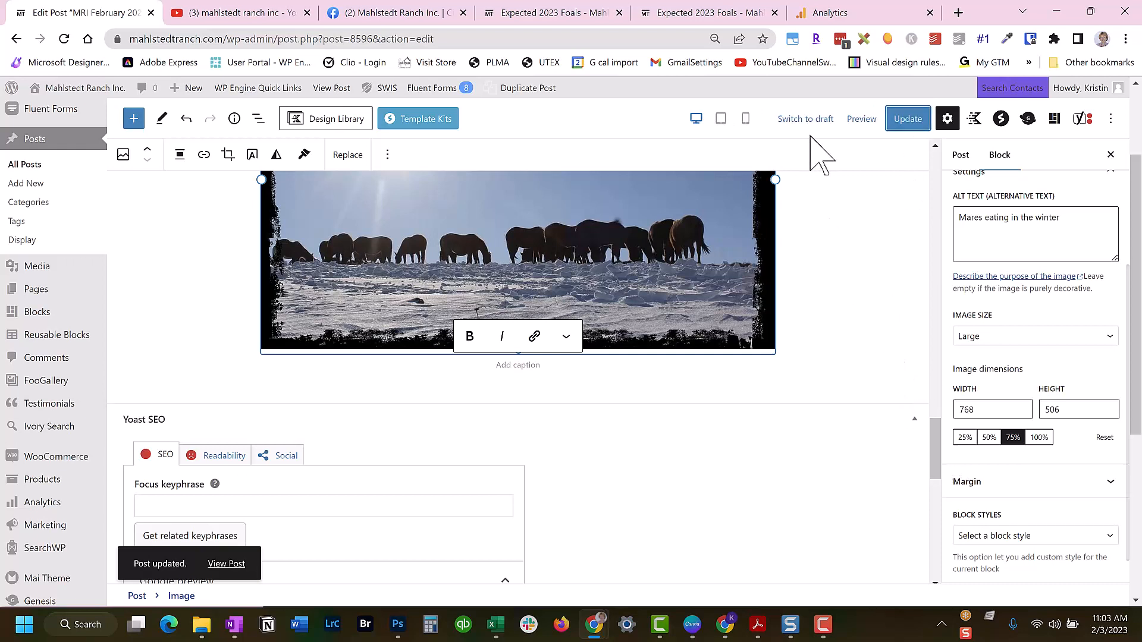
Step: Open the published newsletter post in a new browser tab and review its layout
middle_click(331, 89)
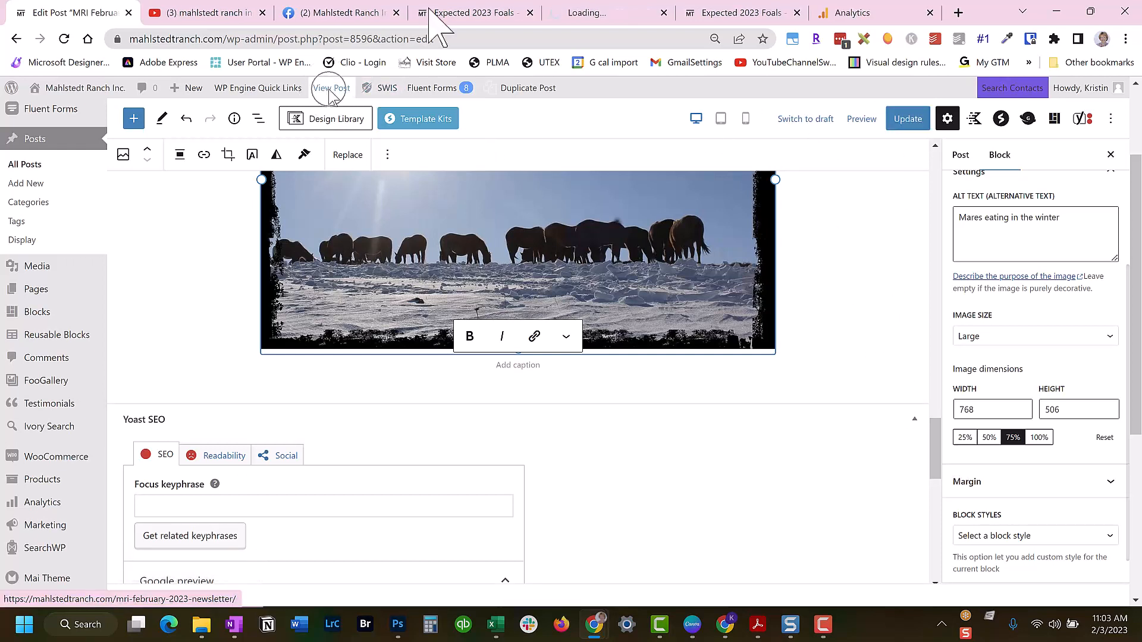
left_click(607, 13)
scroll(604, 211, "down", 8)
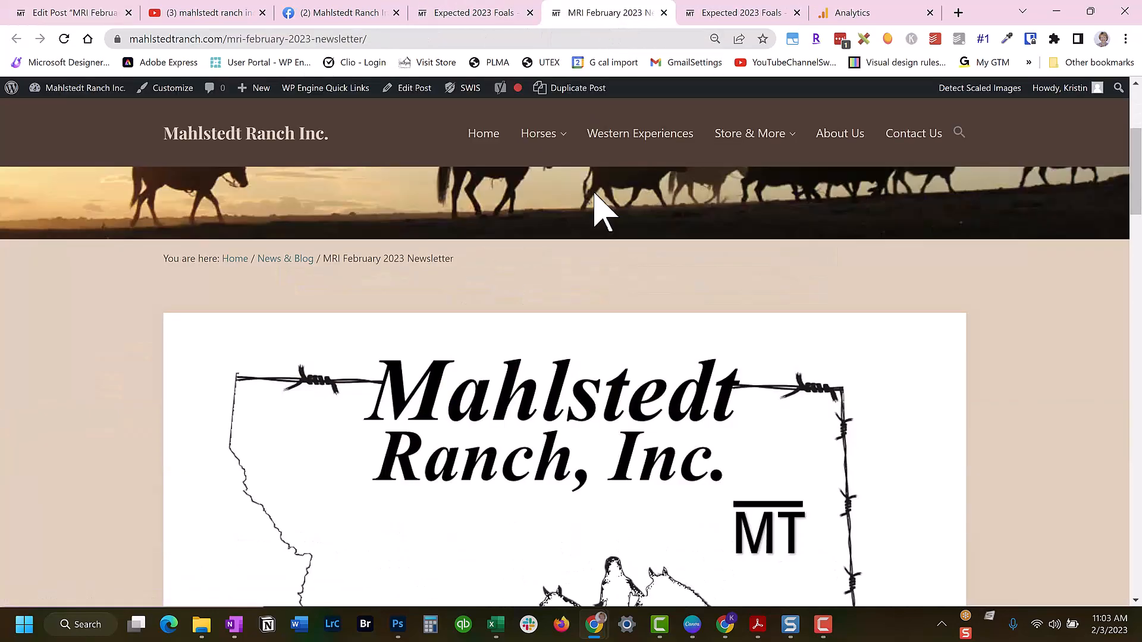
scroll(594, 196, "down", 20)
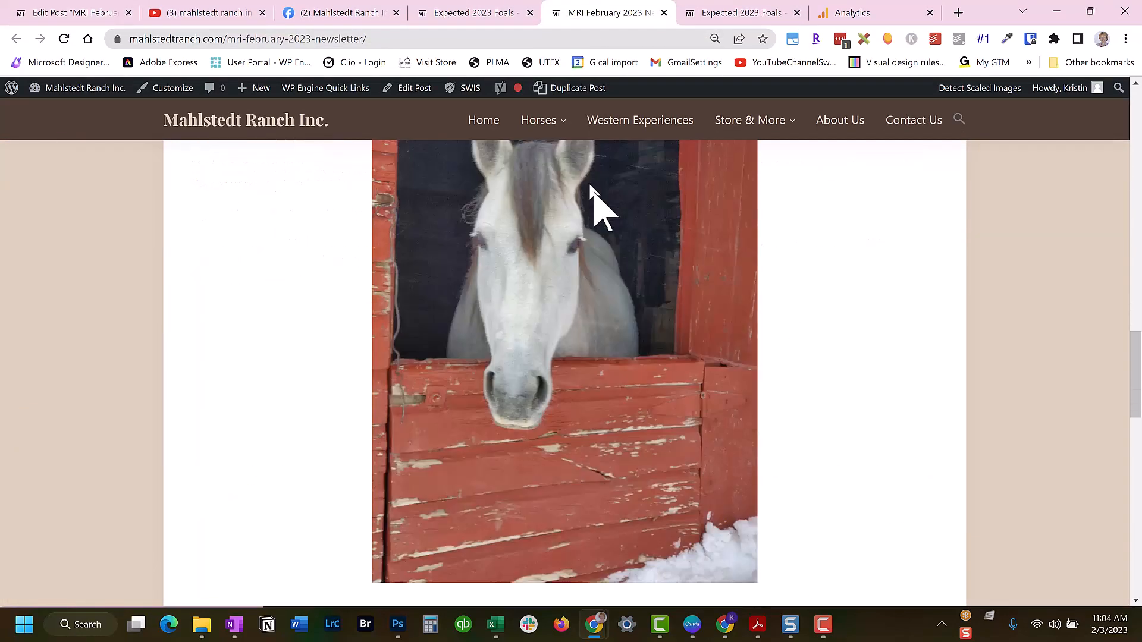
scroll(597, 205, "up", 20)
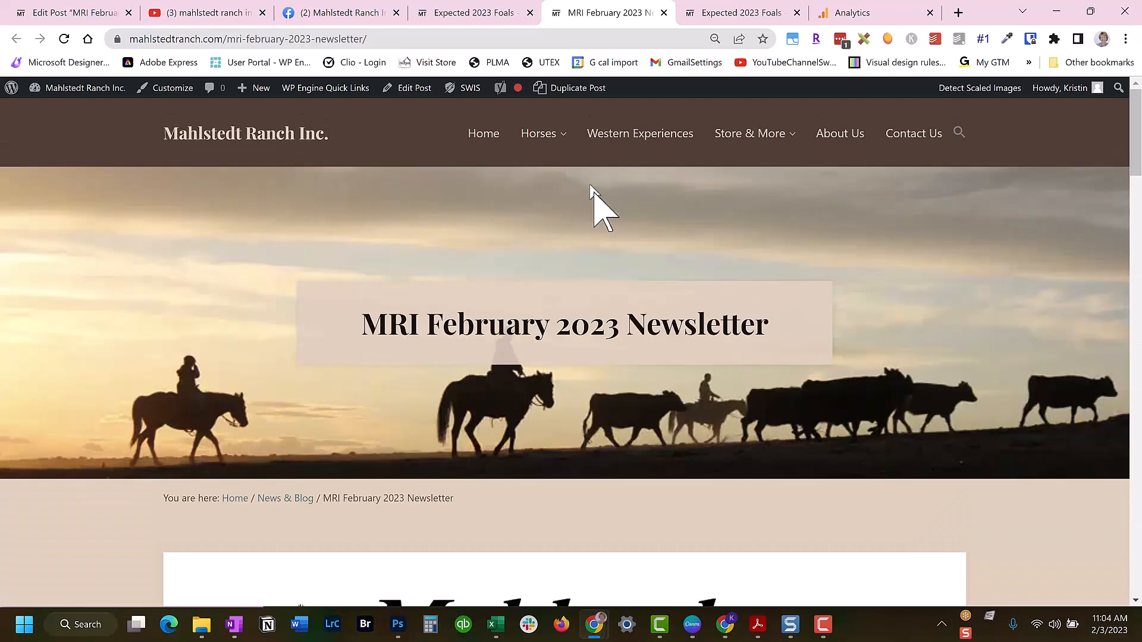
Step: Back in the post editor, set the ranch logo image under the title to Medium size, center it and update the post
left_click(74, 13)
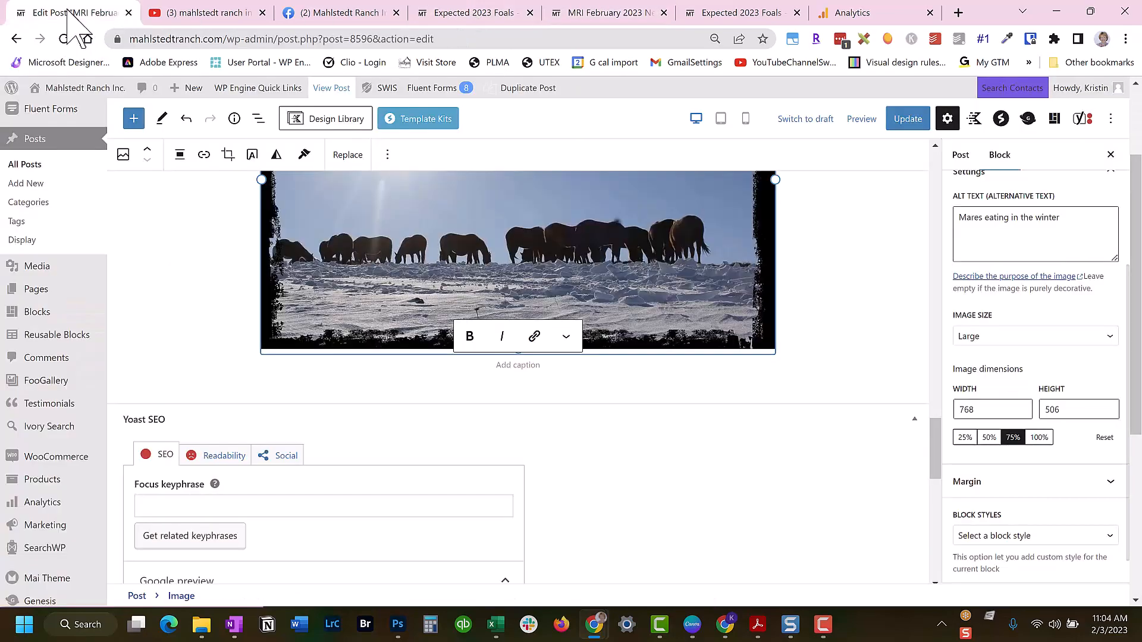
scroll(414, 212, "up", 20)
left_click(555, 505)
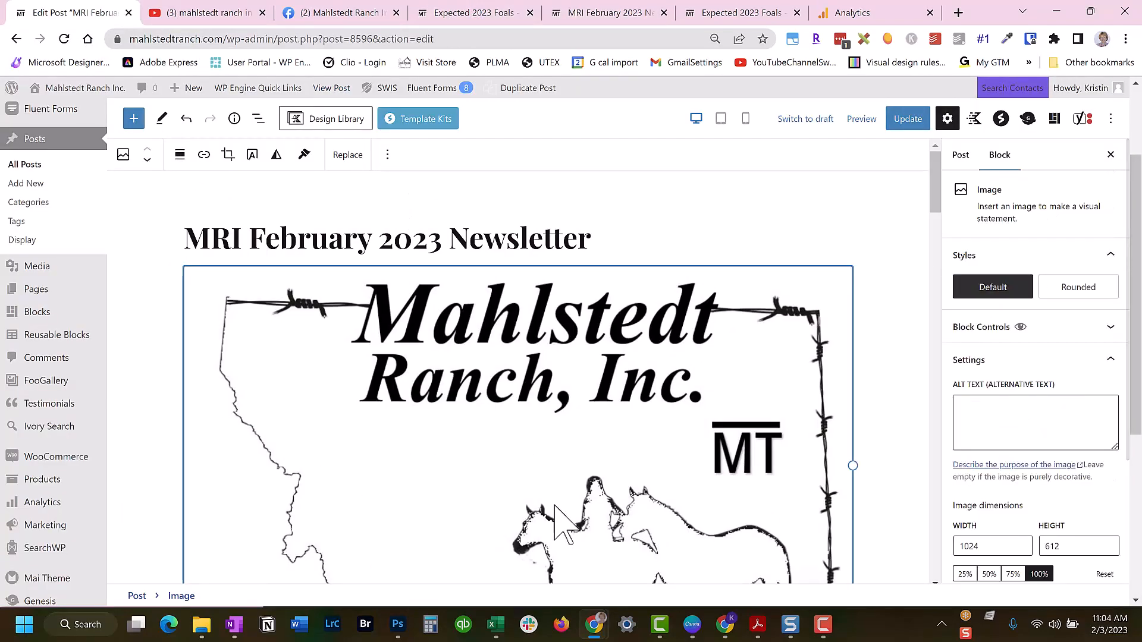
left_click(1100, 526)
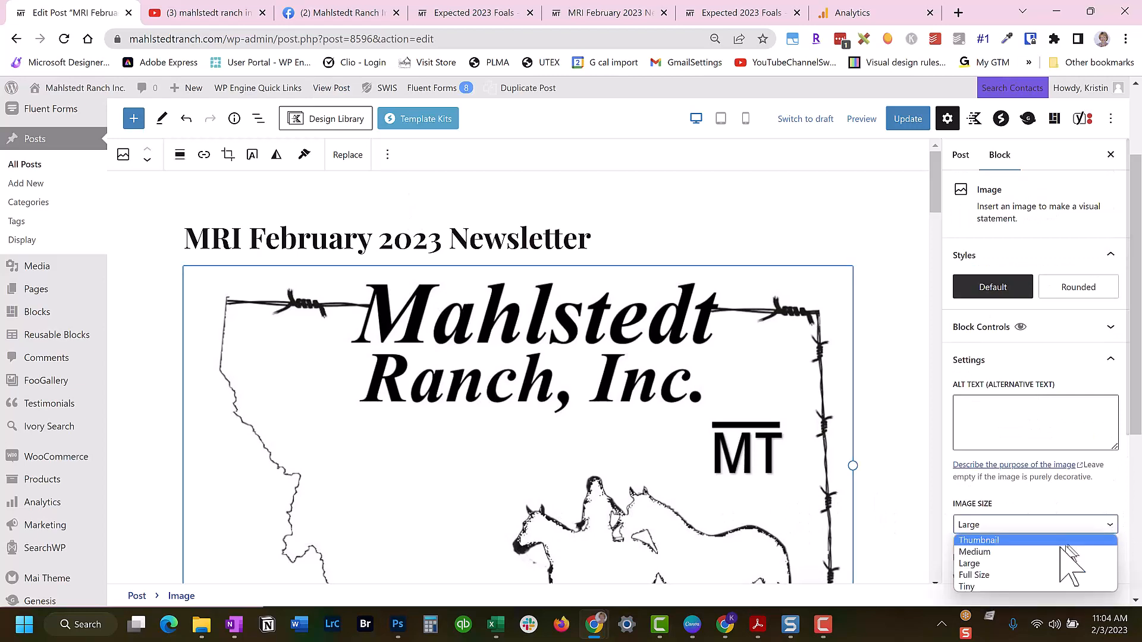
left_click(1059, 552)
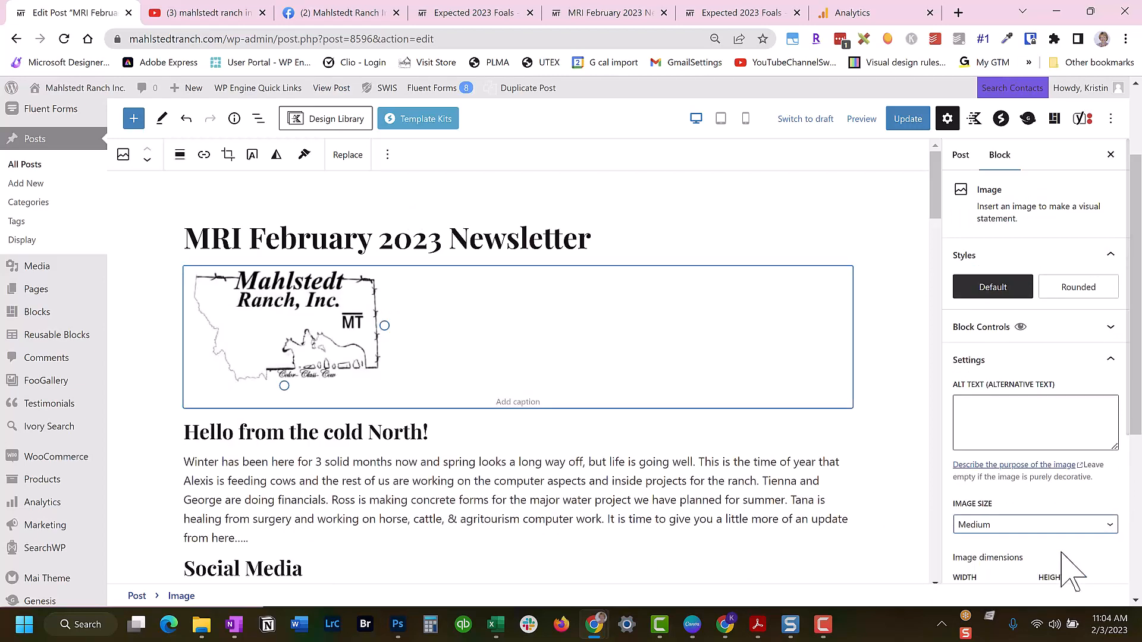
left_click(180, 156)
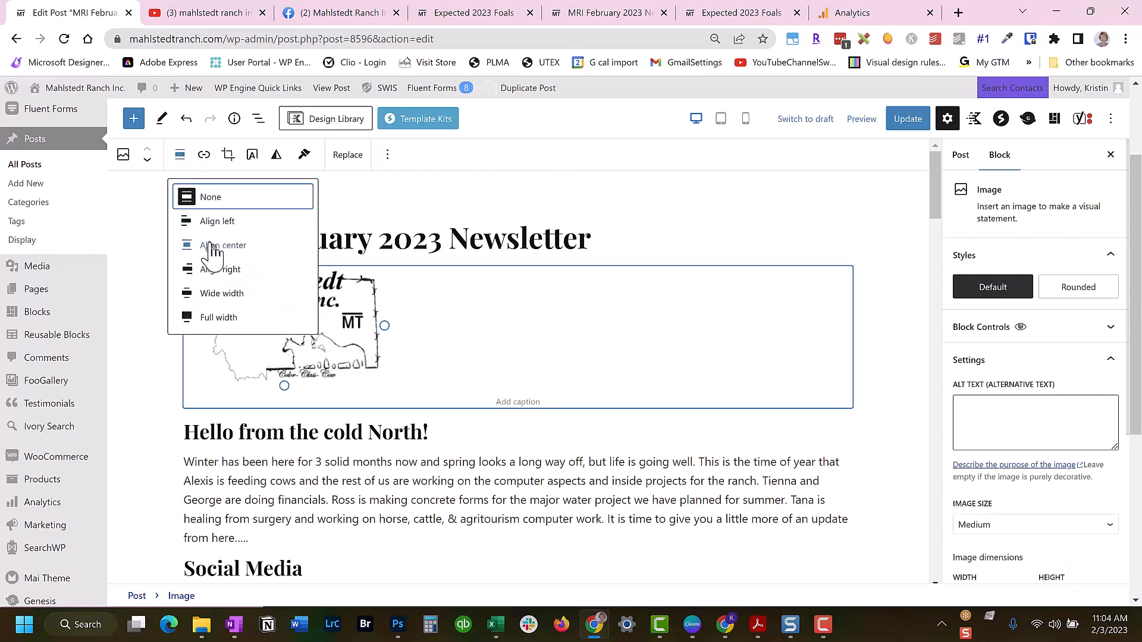
left_click(212, 246)
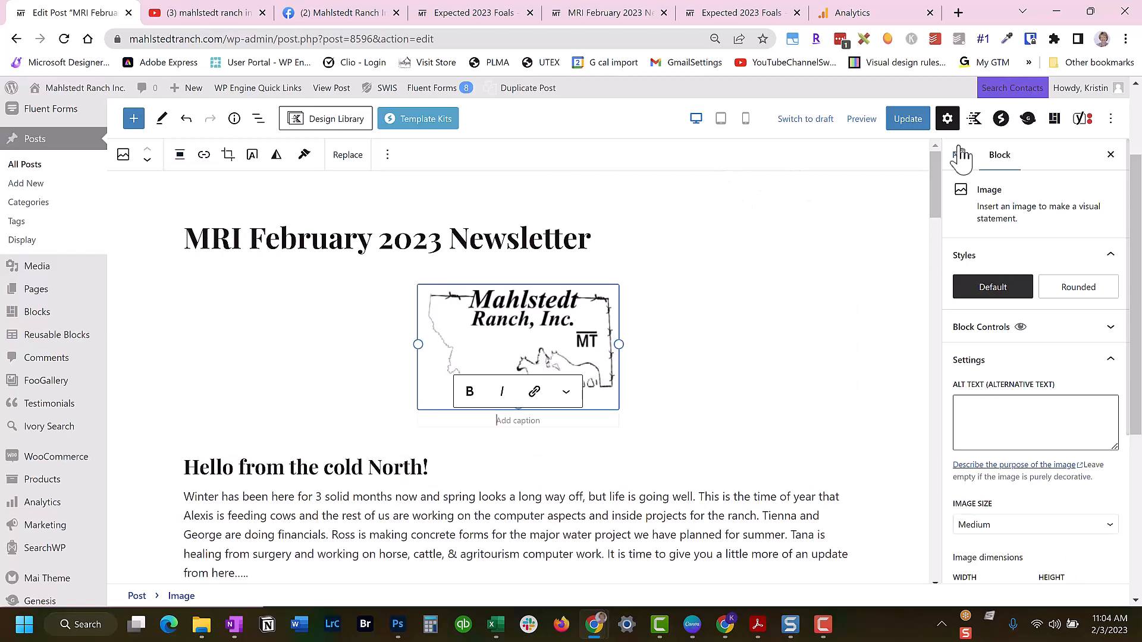
left_click(916, 120)
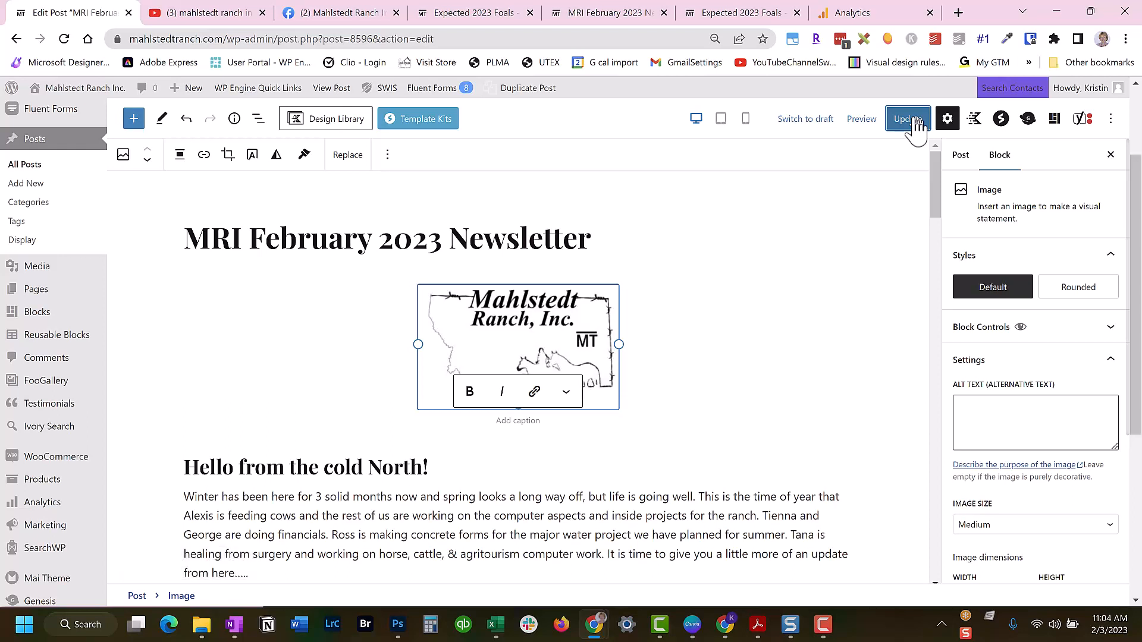
Step: Switch the post to the code editor and copy all of its content code
left_click(1112, 124)
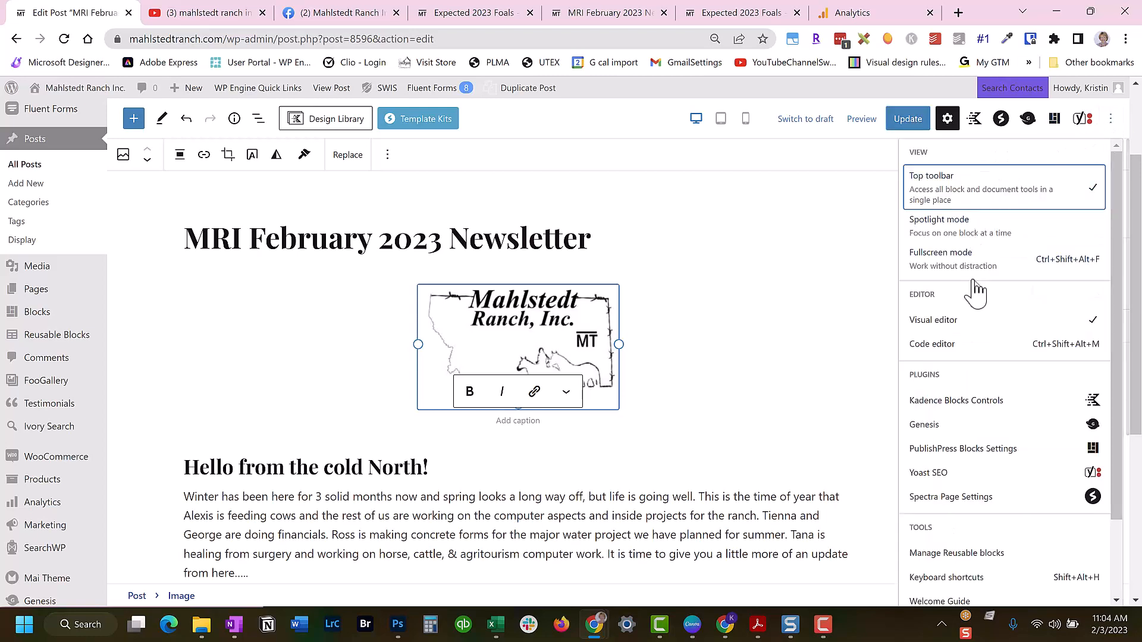
left_click(934, 345)
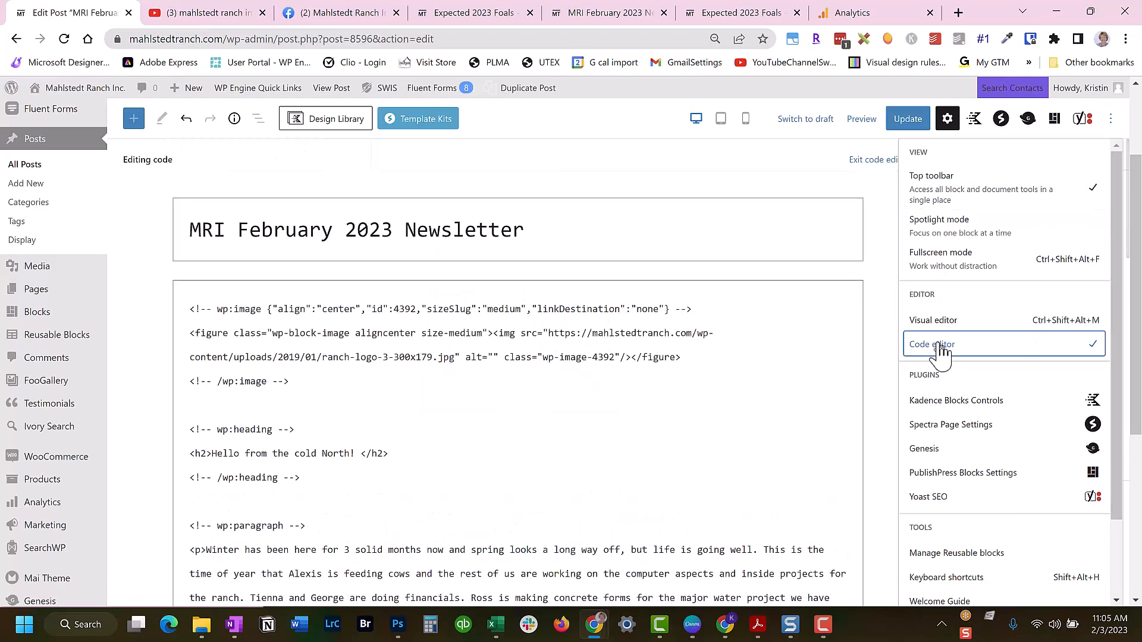
left_click(591, 405)
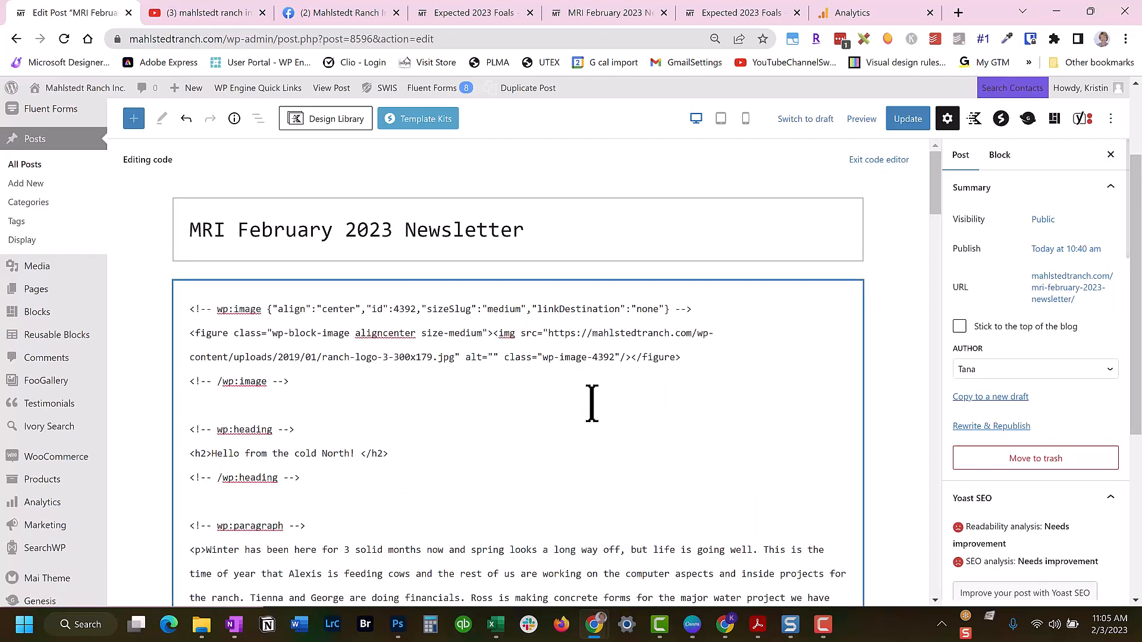
right_click(591, 405)
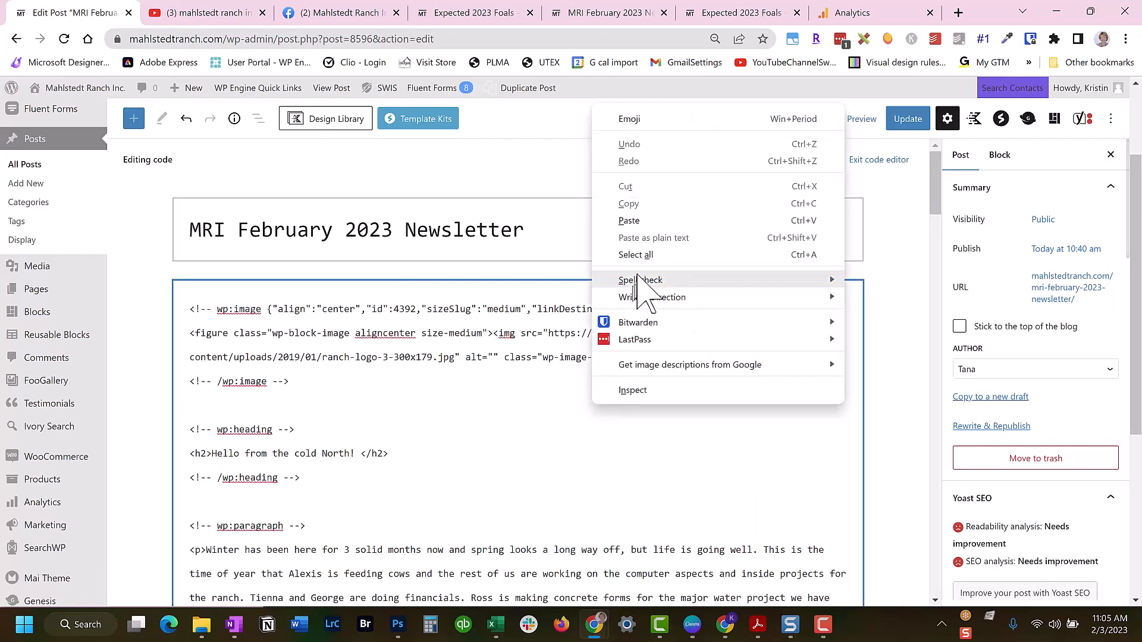
left_click(635, 254)
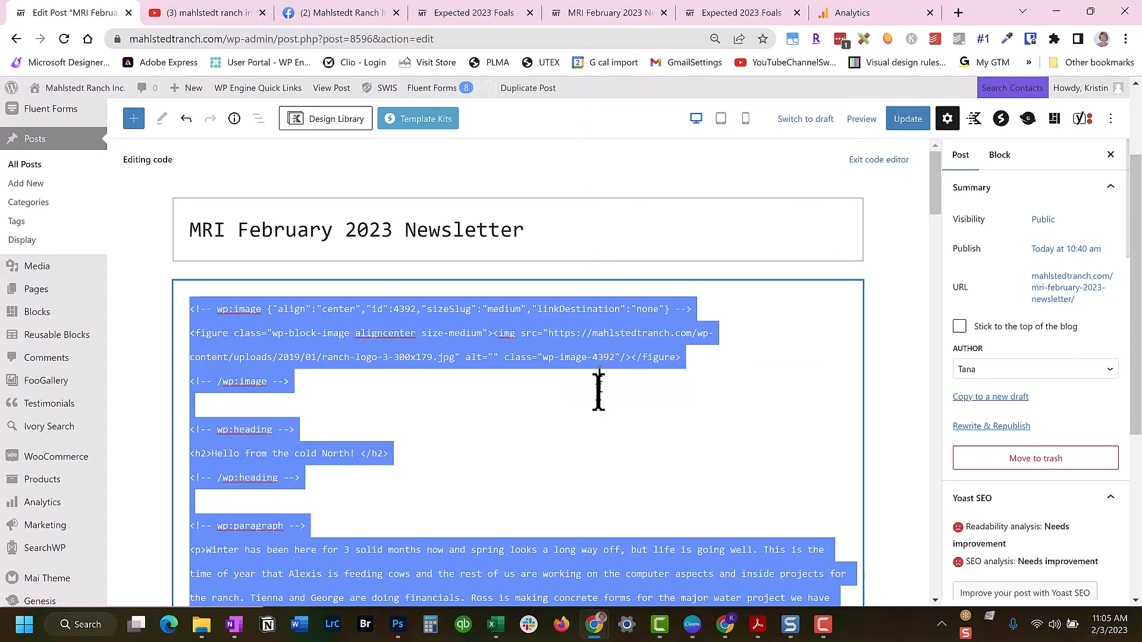
right_click(580, 342)
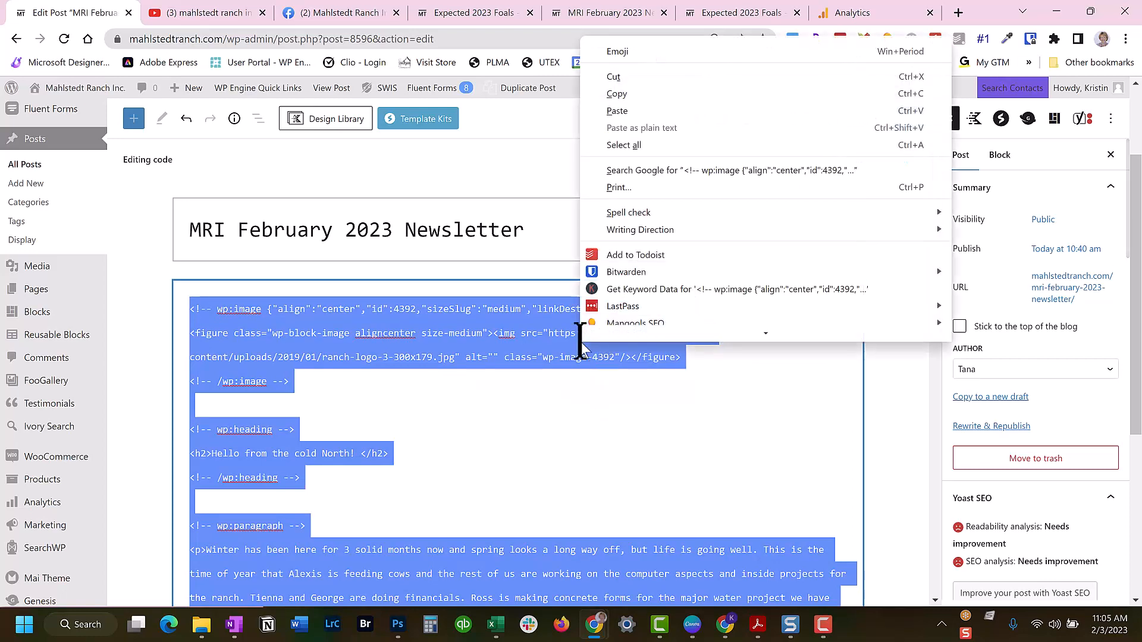
left_click(618, 89)
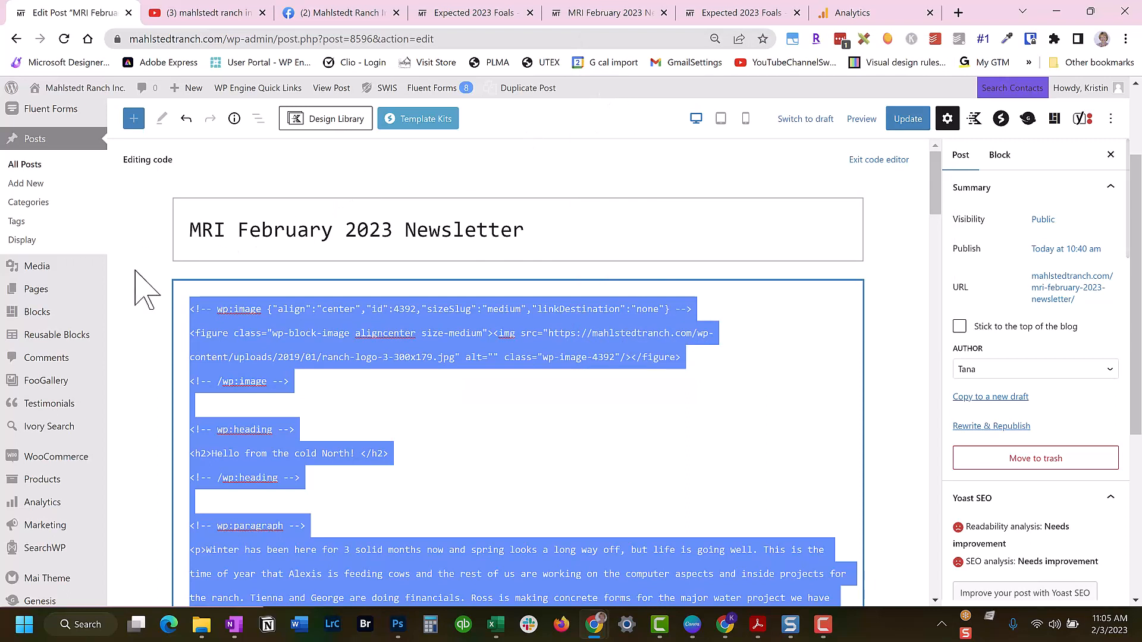
Step: Open the FluentCRM email campaigns in a new browser tab and place that tab directly after the post editor's tab
scroll(143, 286, "up", 2)
mouse_move(75, 217)
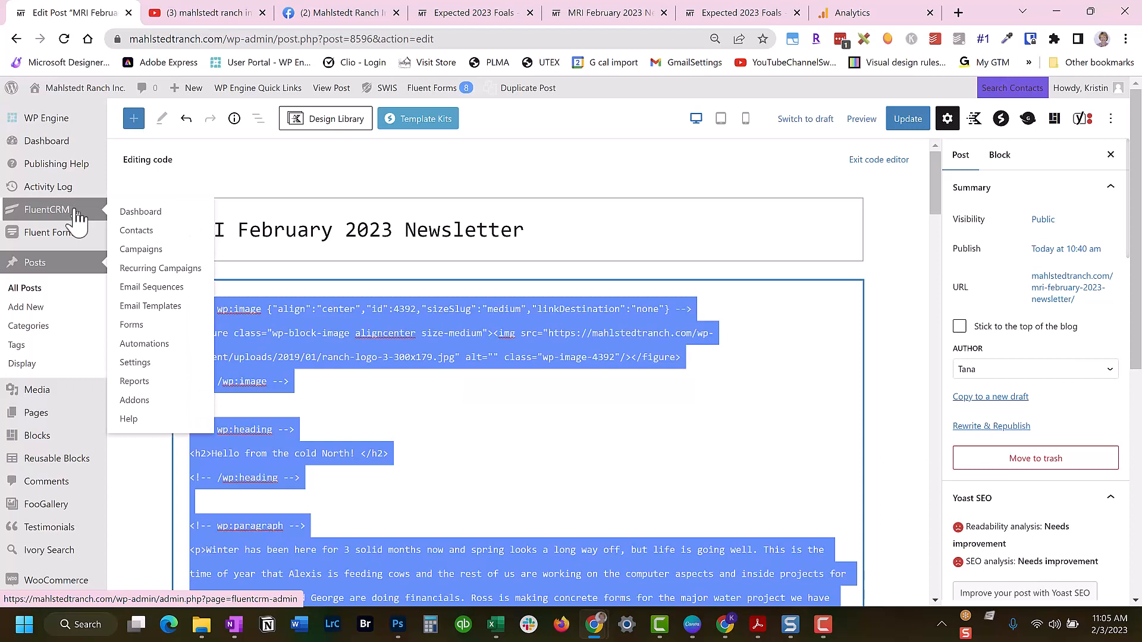
left_click(141, 251, "ctrl")
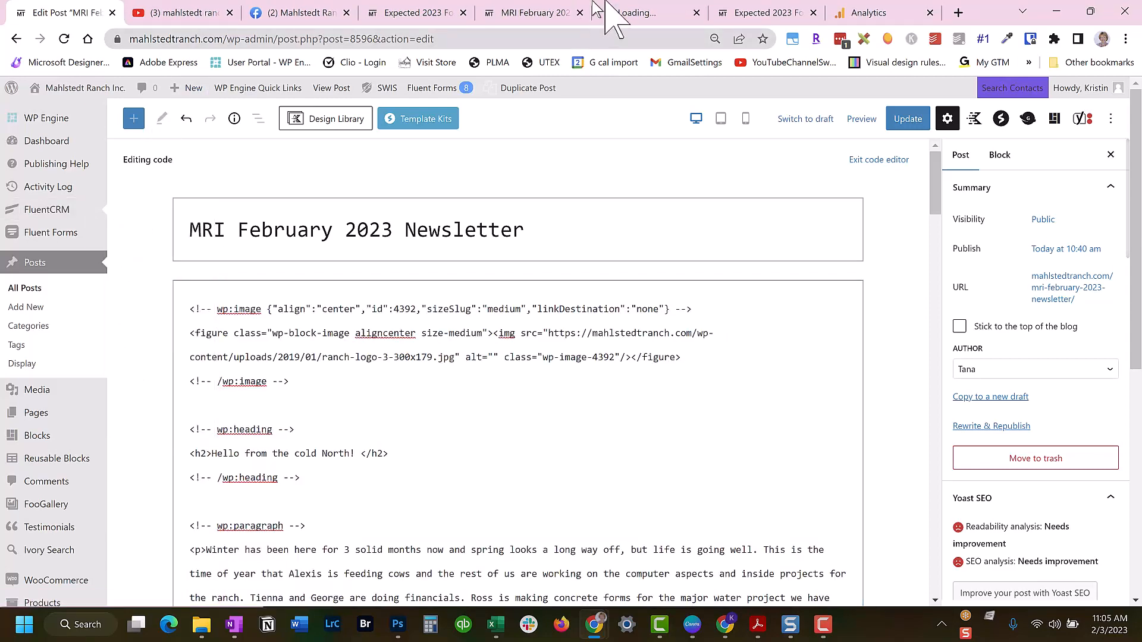
left_click(638, 16)
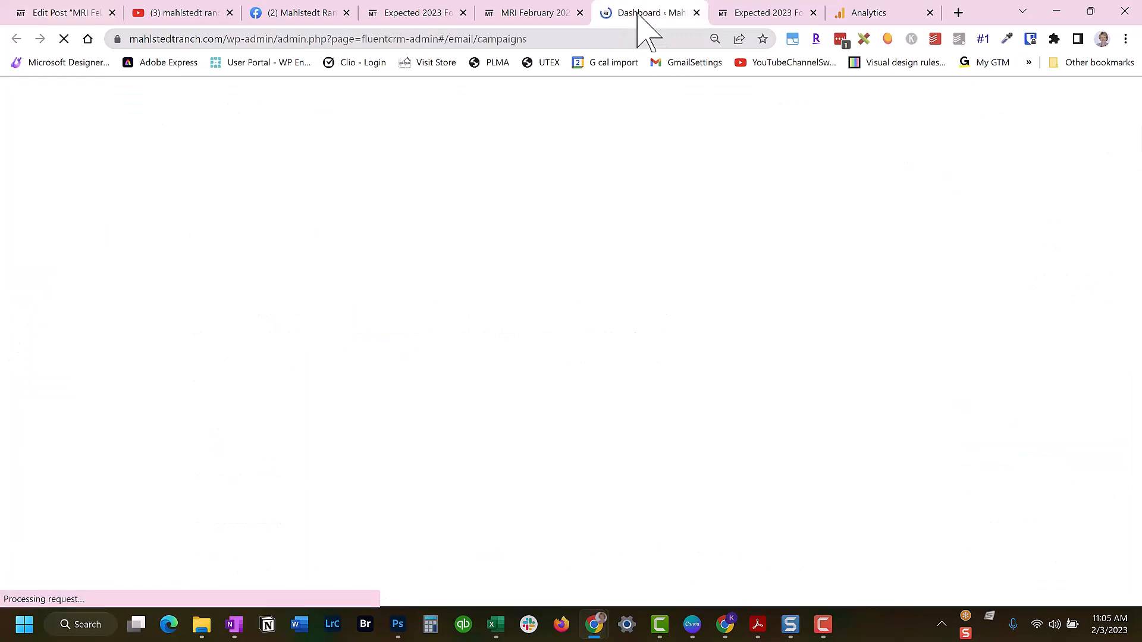
left_click_drag(639, 18, 173, 12)
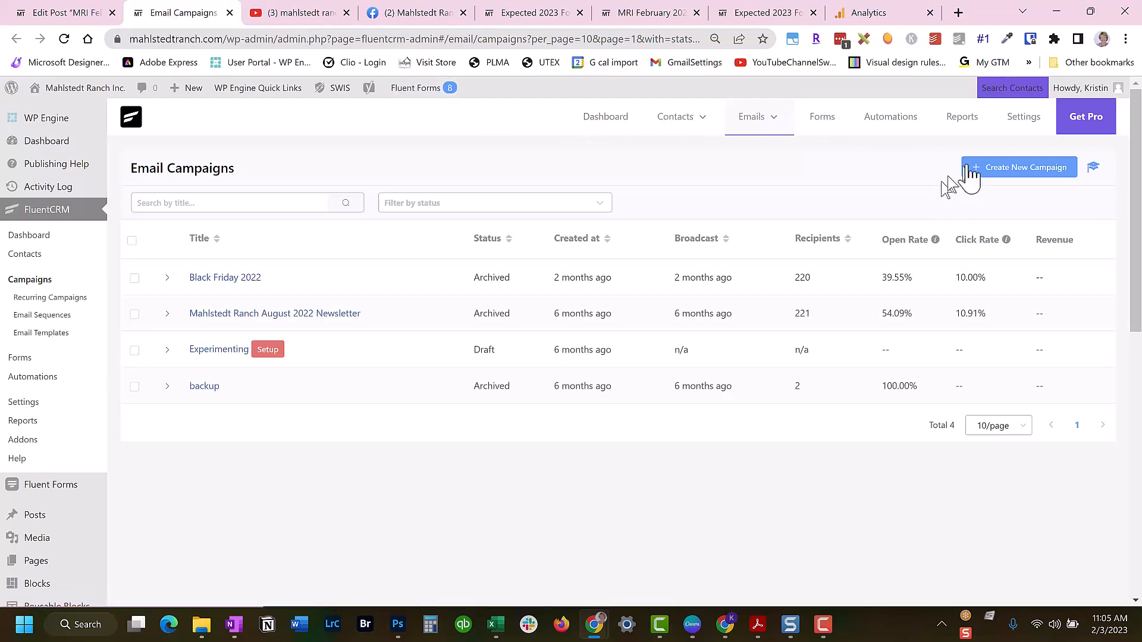
Step: Create a new email campaign titled "MRI February 2023 Newsletter"
left_click(1001, 168)
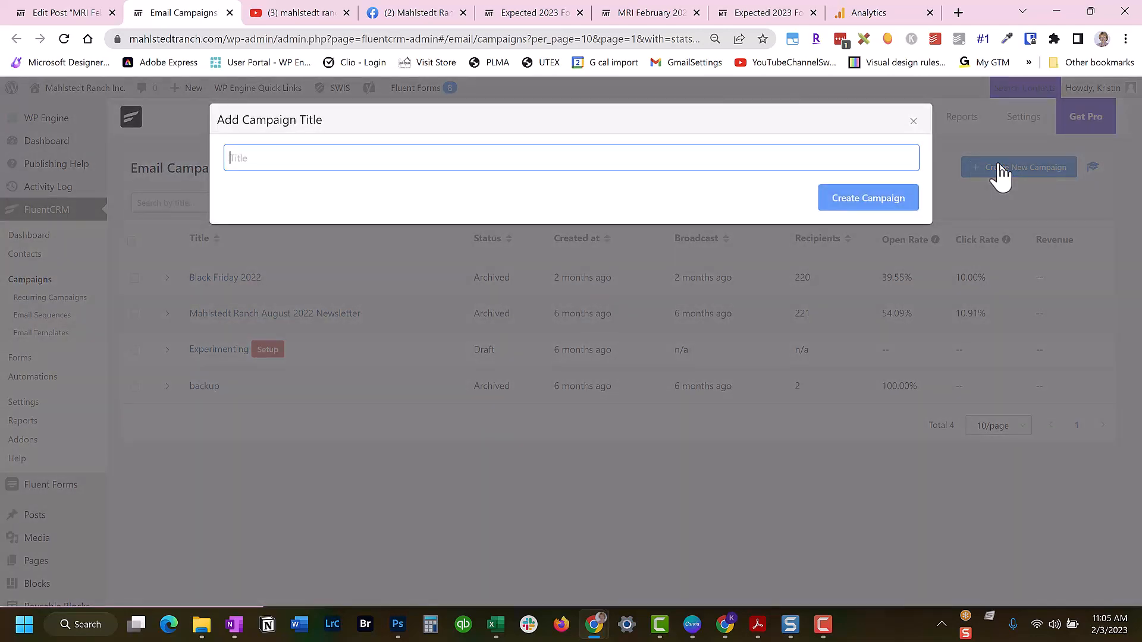
type("MRI February 2023 Newslett")
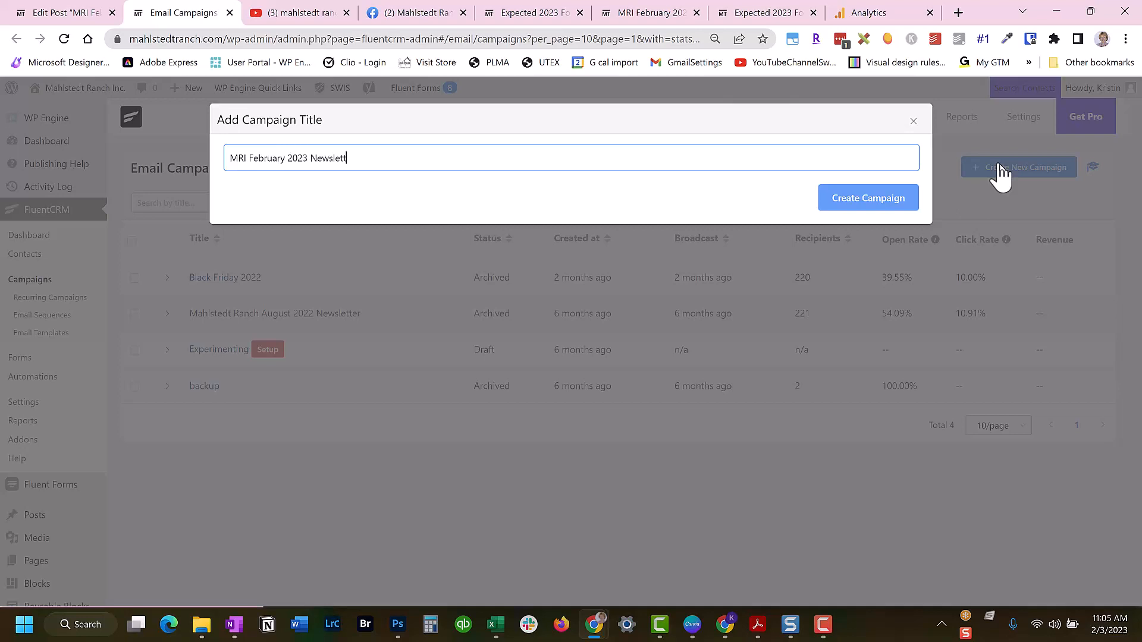
type("er")
left_click(866, 200)
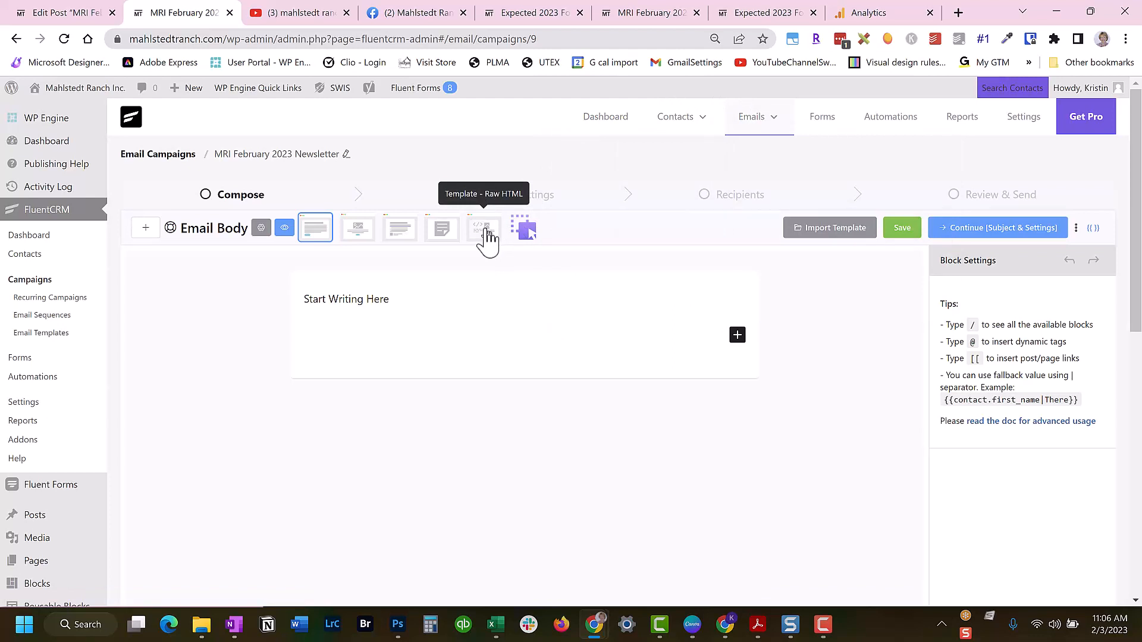
Step: Replace the placeholder code in the Raw HTML template with the copied post code, and return the email body to the original block editor template
left_click(485, 229)
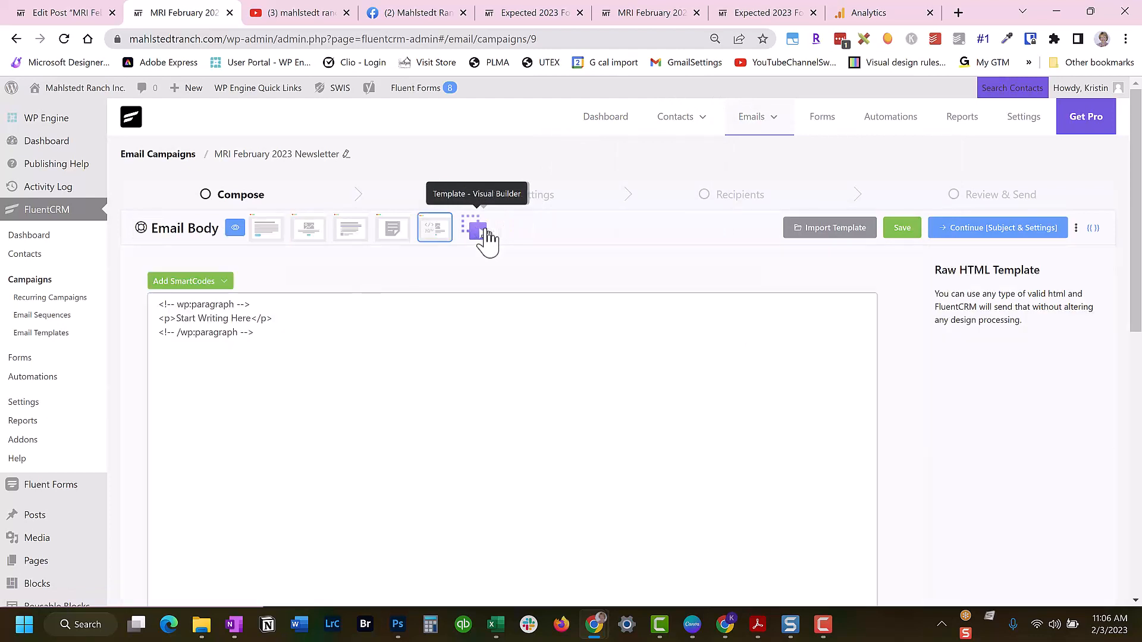
left_click(278, 334)
left_click_drag(278, 334, 149, 300)
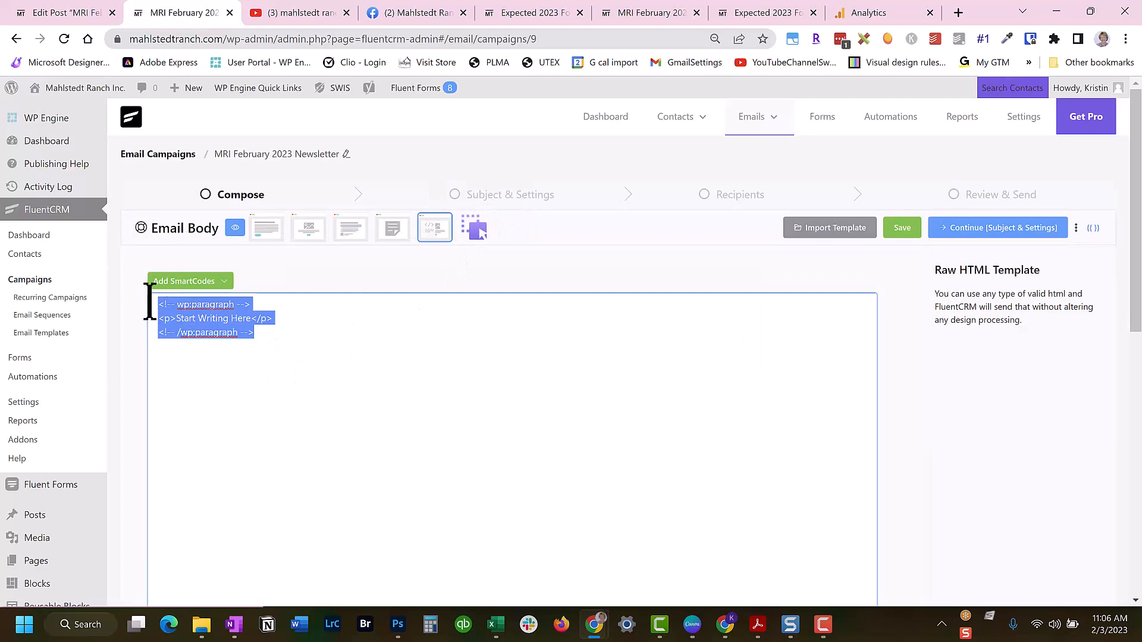
key("BackSpace")
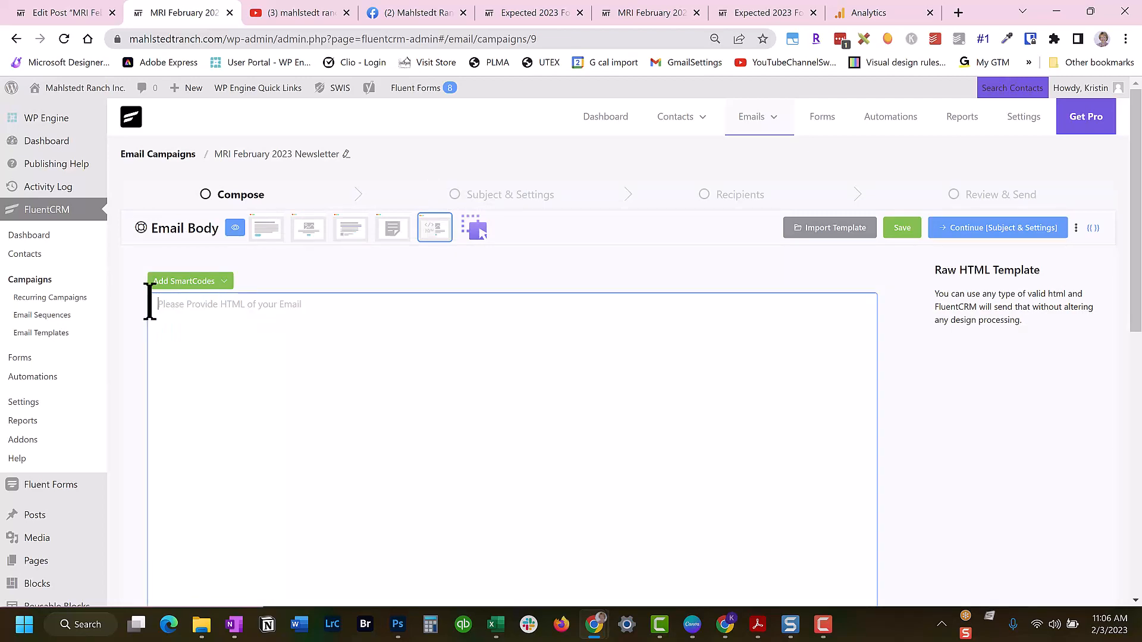
key("ctrl+v")
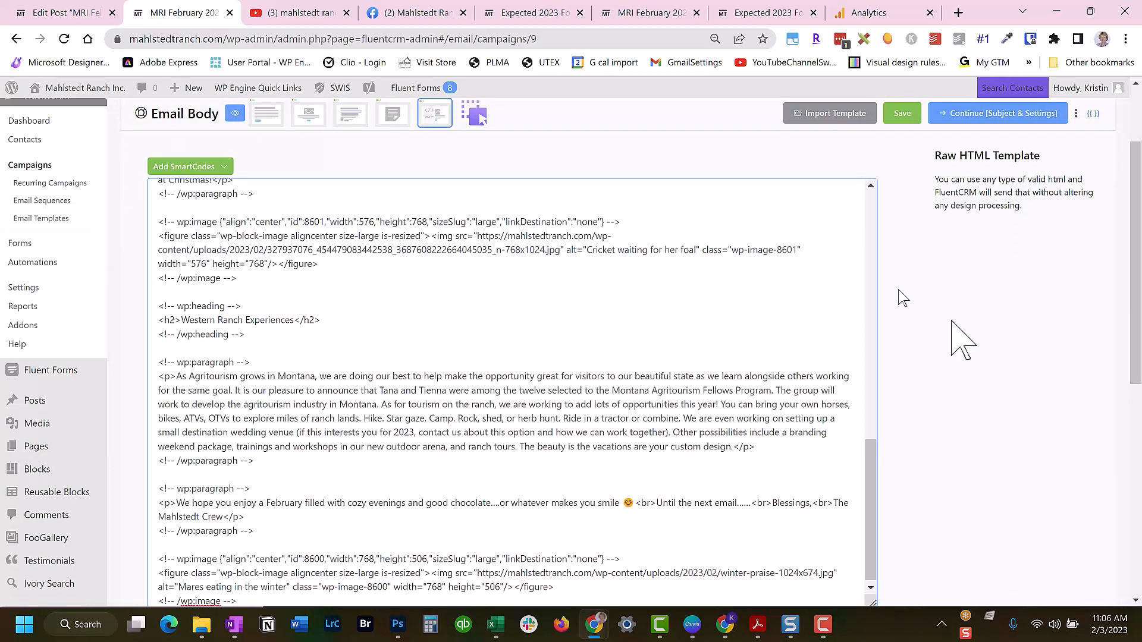
scroll(666, 178, "up", 2)
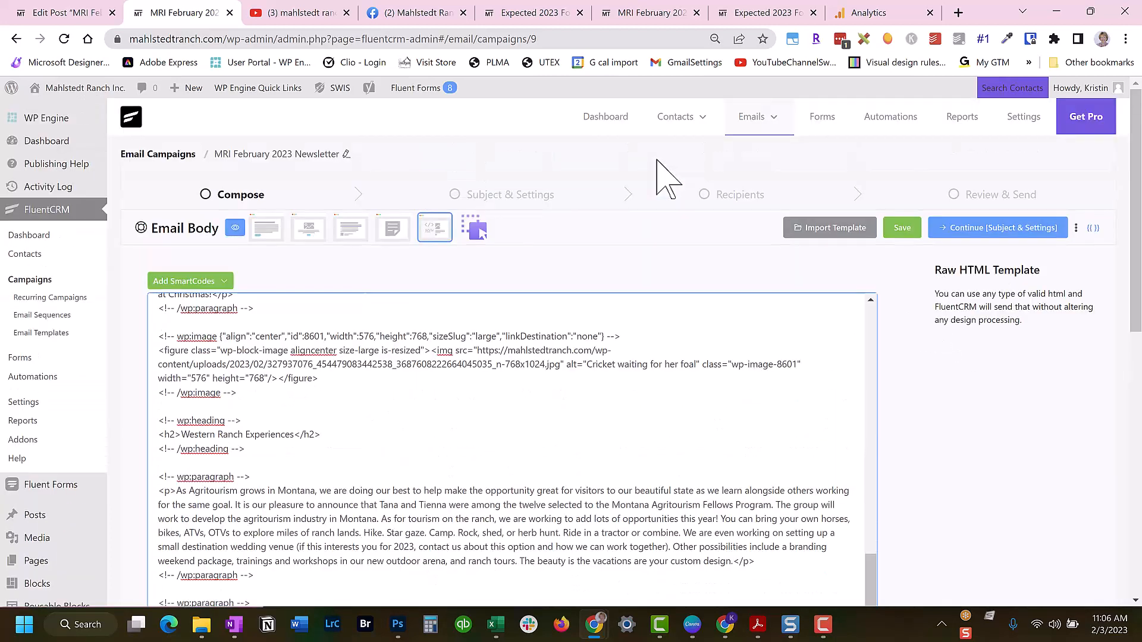
left_click(264, 233)
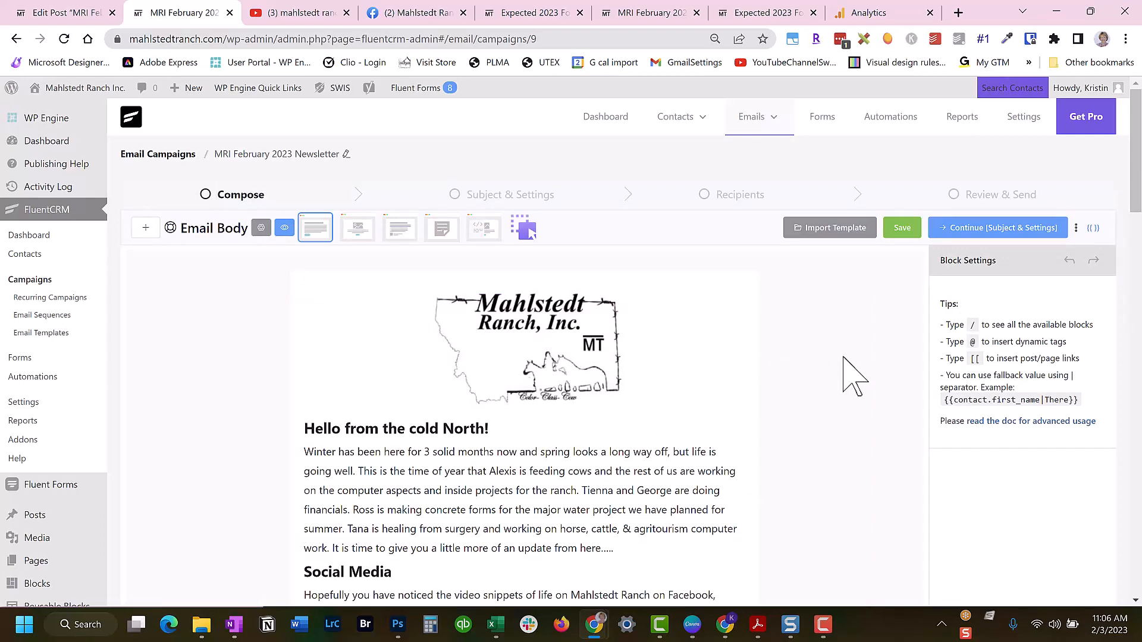
Step: Resize the winter mares image with the Psalm verse at the end of the email body to 50%
scroll(852, 376, "down", 5)
scroll(851, 375, "down", 5)
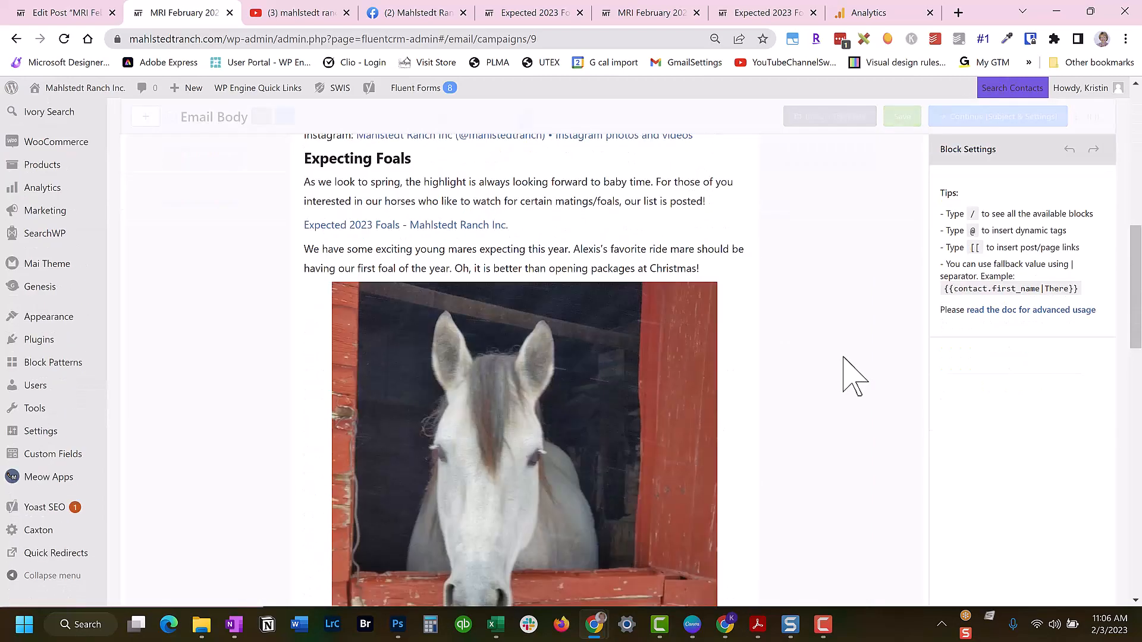
scroll(852, 376, "down", 5)
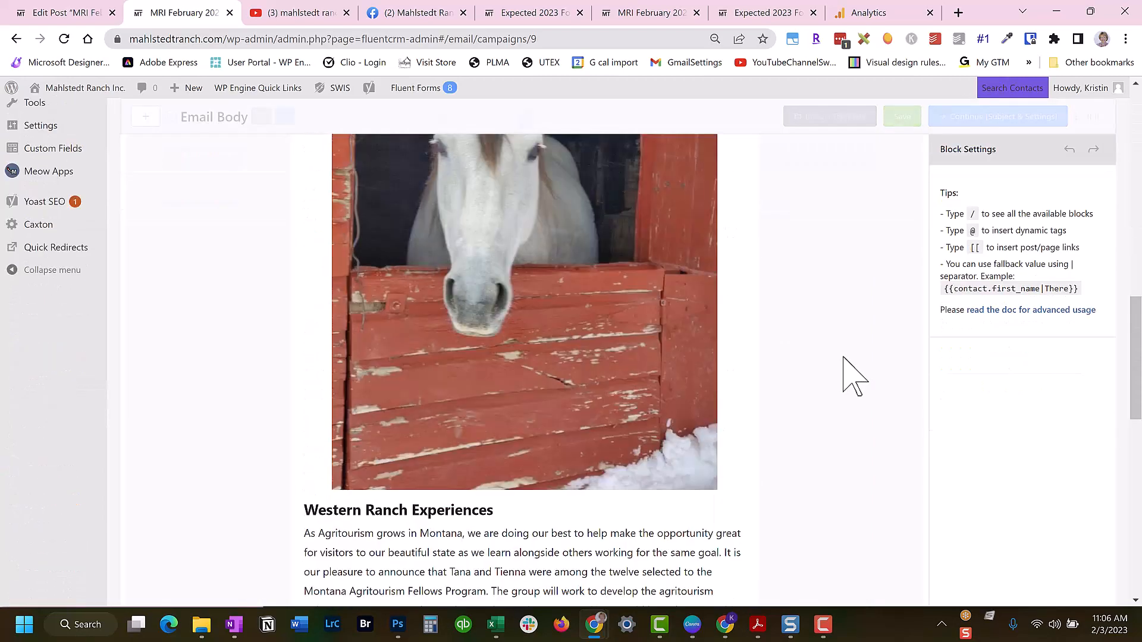
scroll(852, 376, "down", 5)
scroll(852, 376, "down", 5)
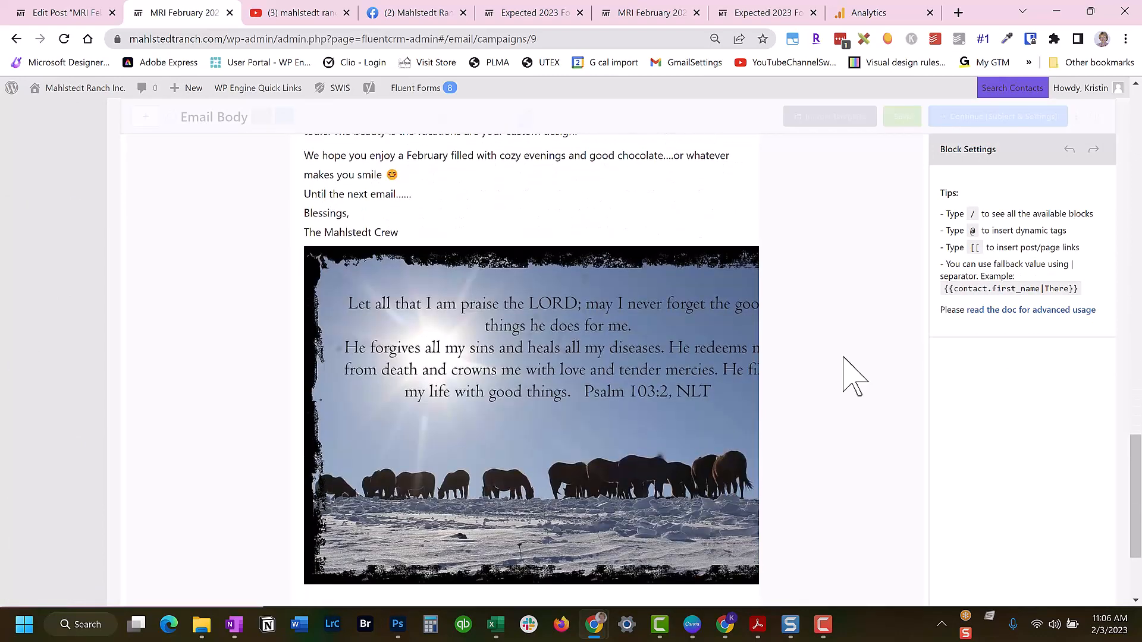
scroll(852, 376, "down", 3)
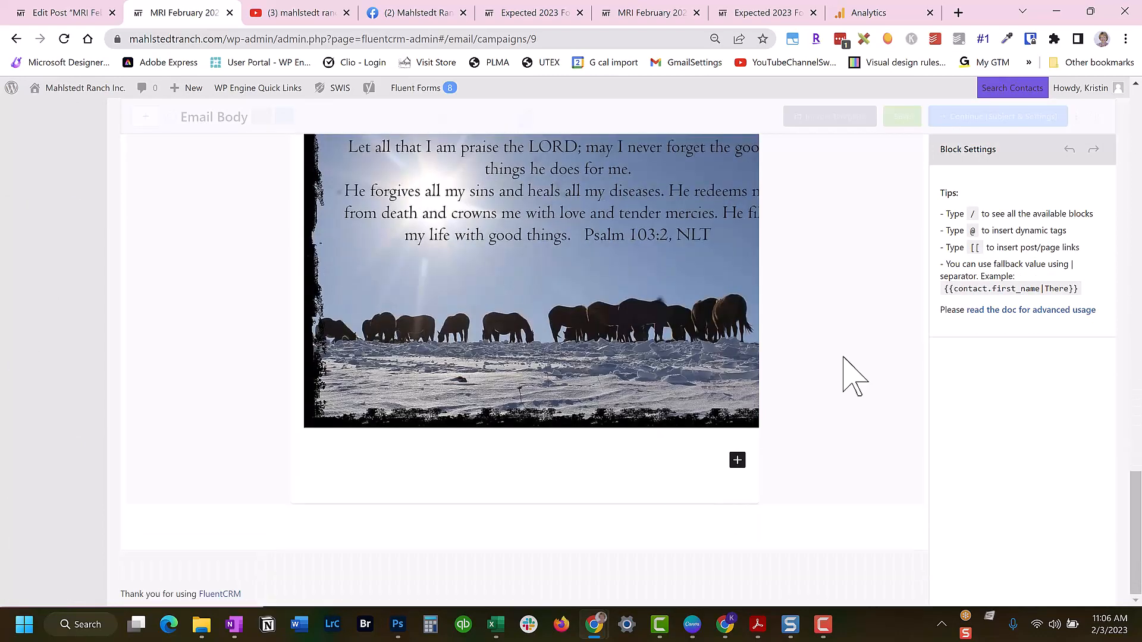
left_click(524, 274)
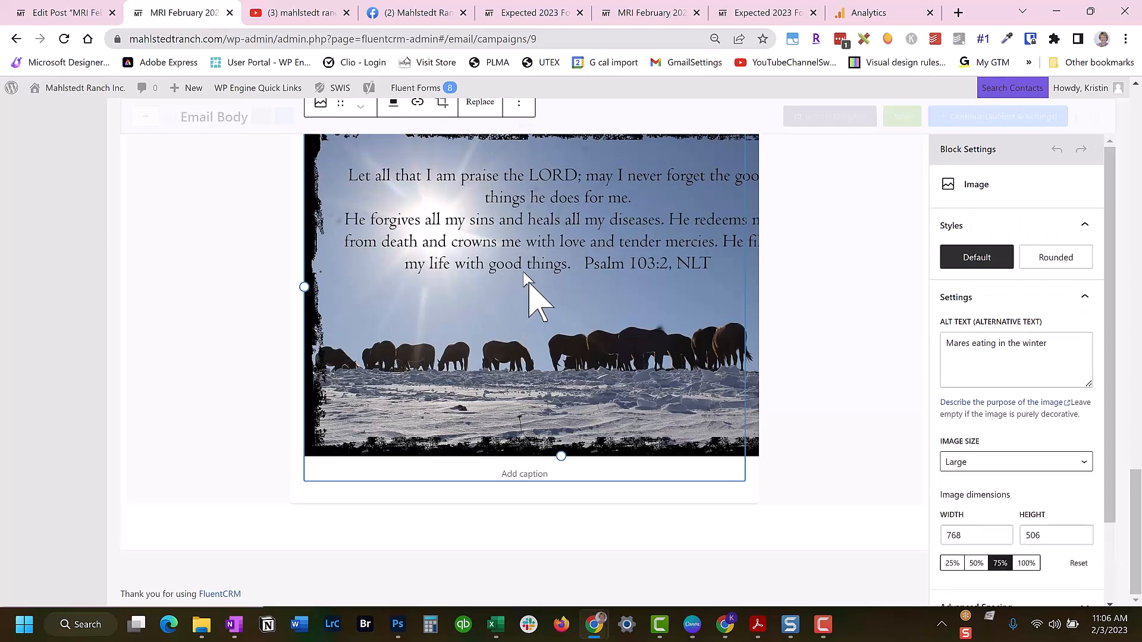
left_click(976, 564)
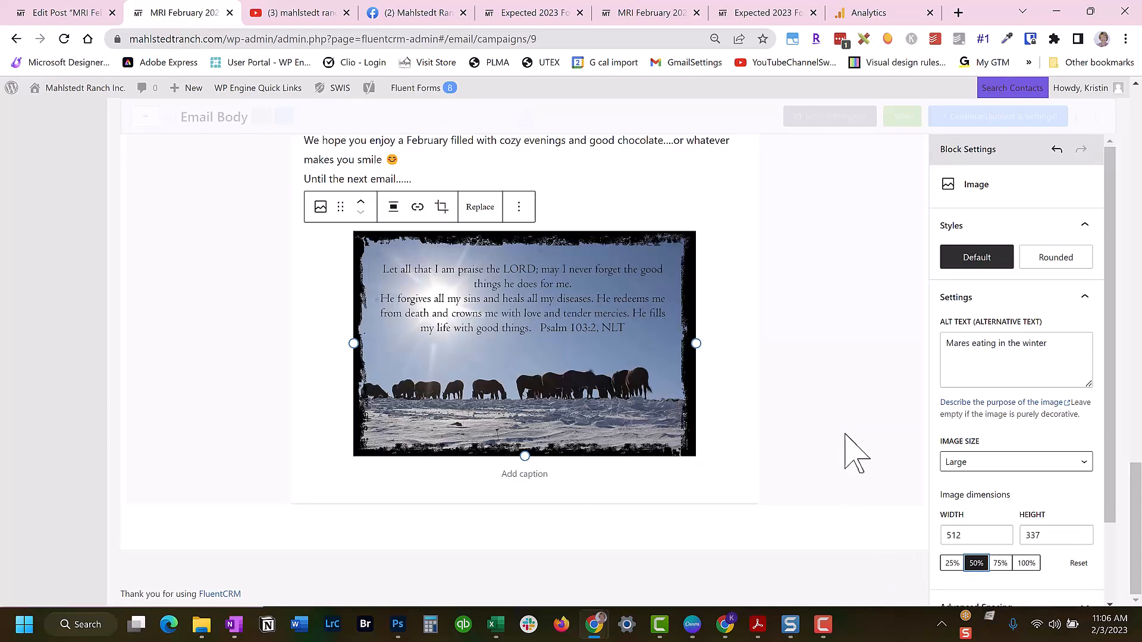
Step: Resize the image of the horse in the red barn above "Western Ranch Experiences" to 50%
scroll(854, 454, "up", 10)
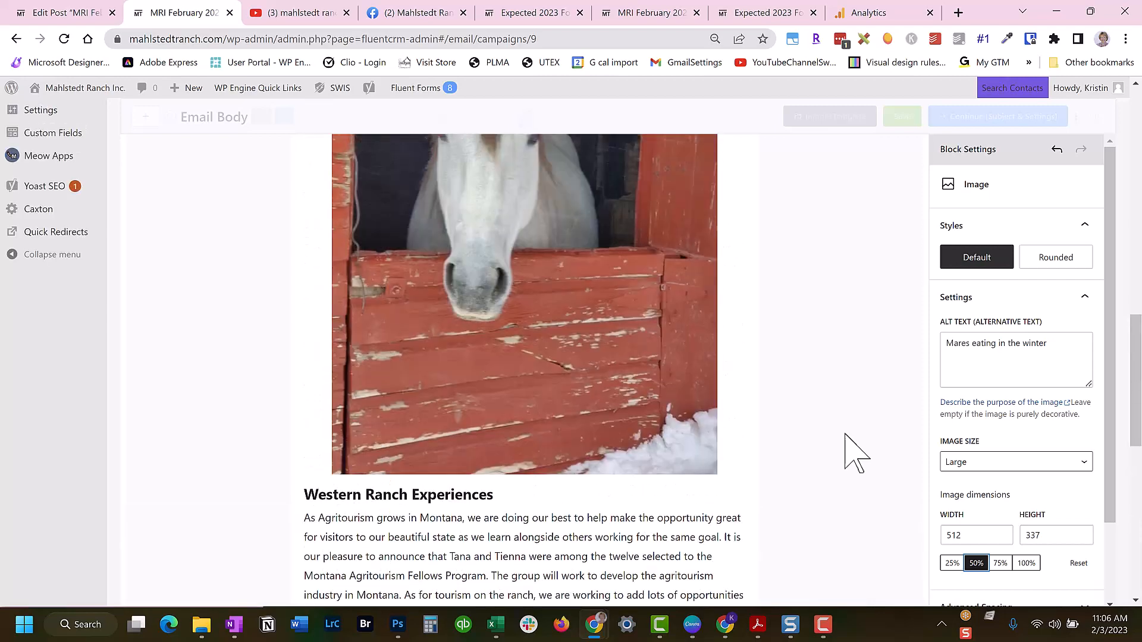
left_click(540, 359)
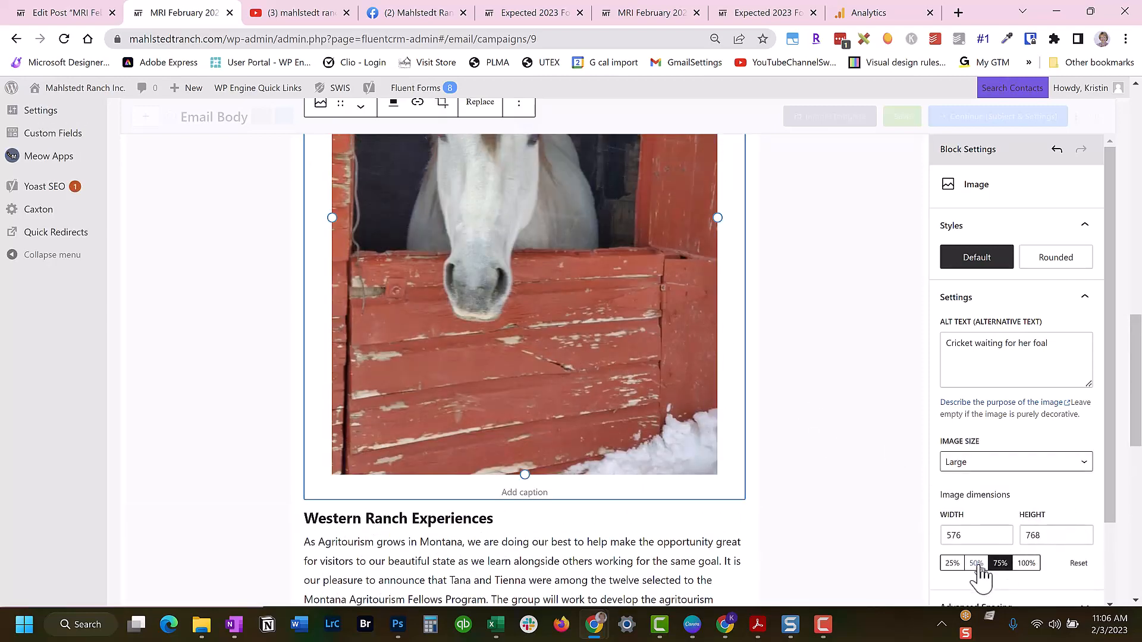
left_click(976, 563)
Step: Add the caption "Cricket waiting for her foal" to the barn horse image and save the email body
scroll(819, 398, "up", 9)
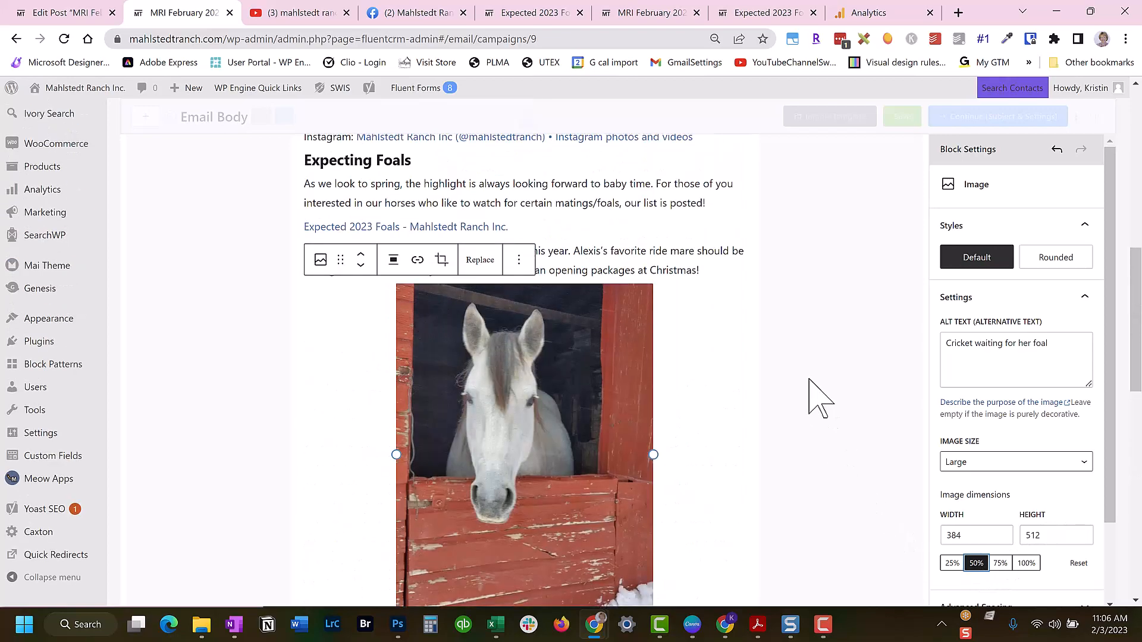
scroll(819, 397, "down", 5)
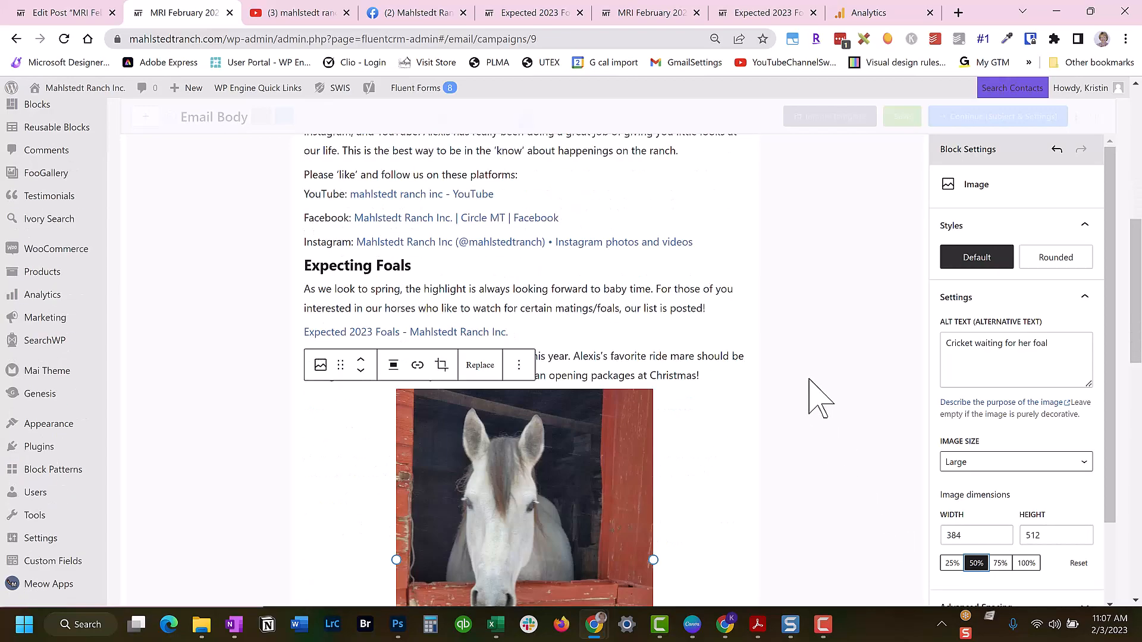
scroll(819, 398, "down", 5)
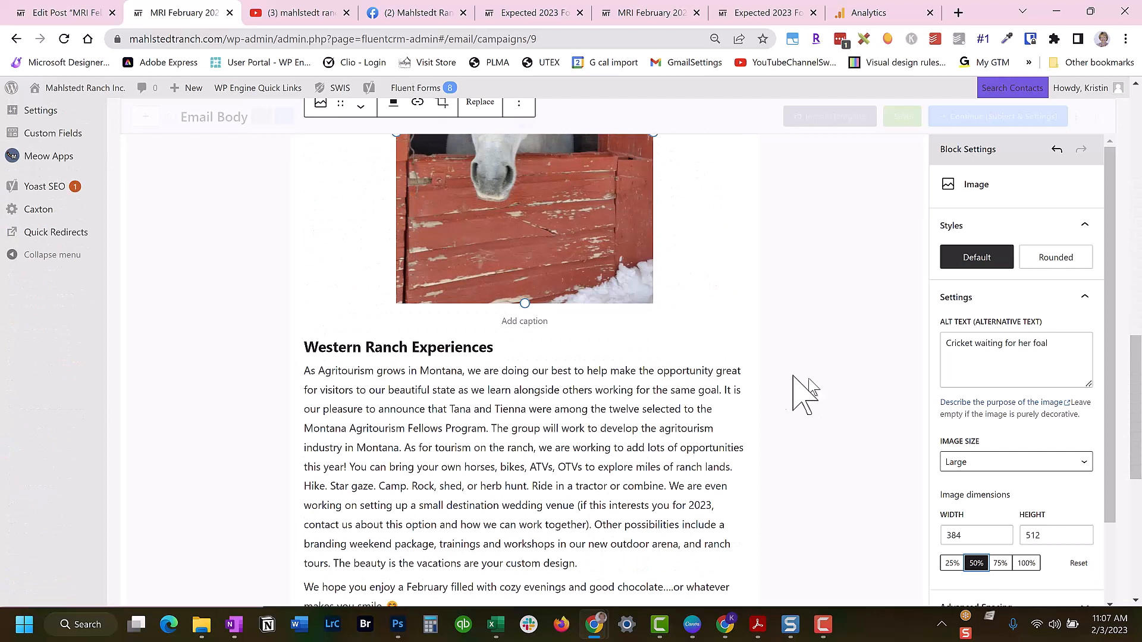
left_click(521, 322)
type("Cricket")
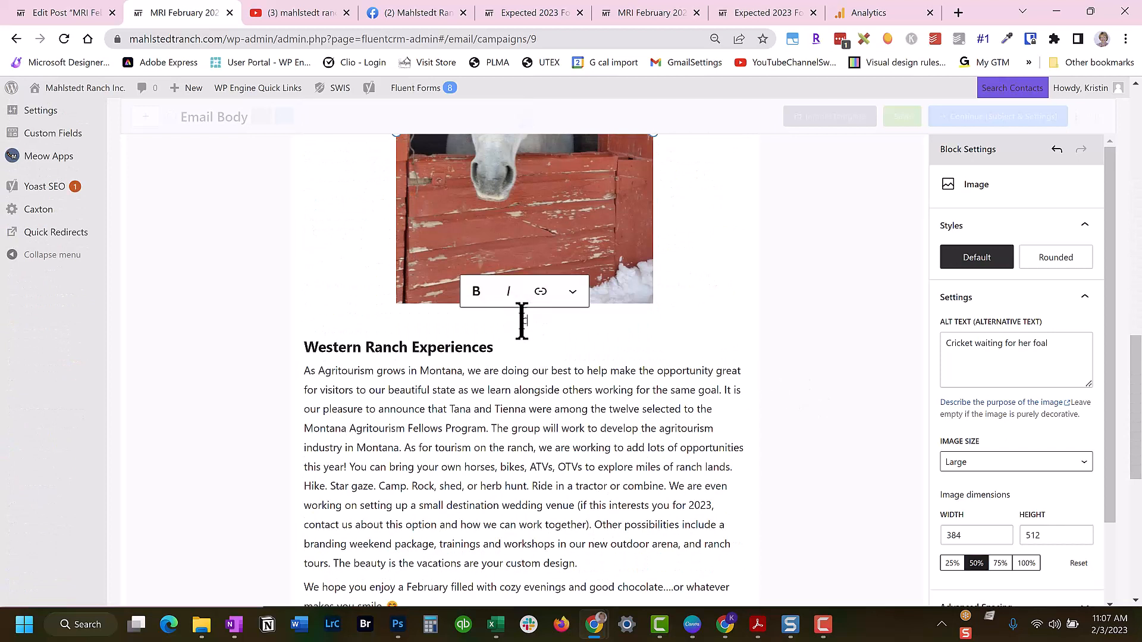
type(" waiting for her foal!")
key("BackSpace")
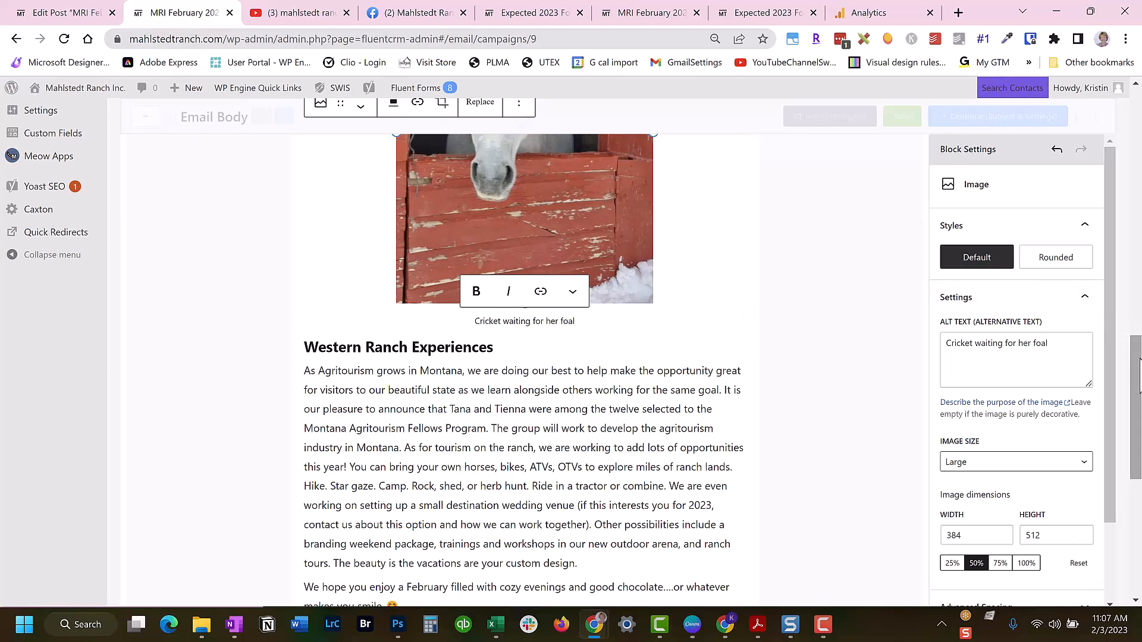
left_click_drag(1137, 351, 1129, 132)
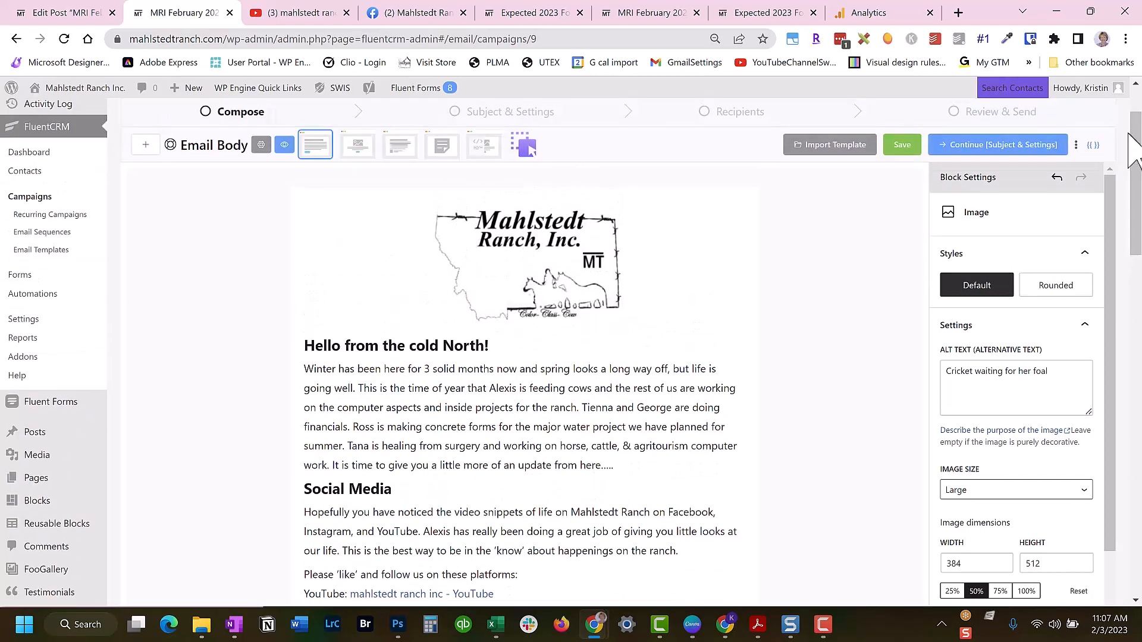
left_click(902, 145)
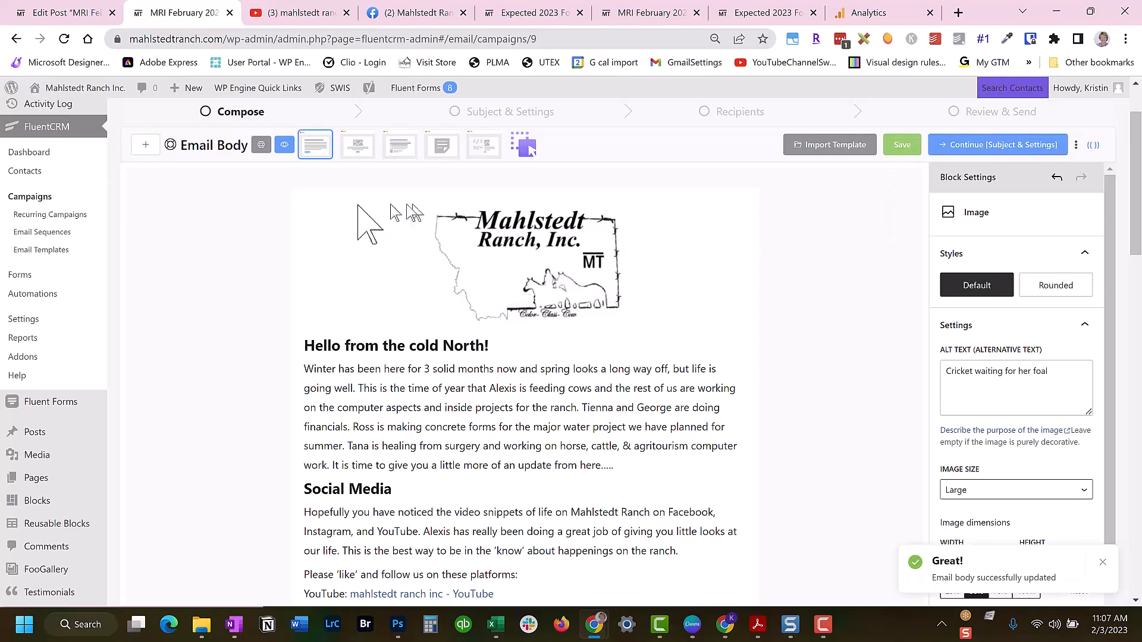
Step: Preview the newsletter email from the logo down to the footer and close the preview
left_click(284, 147)
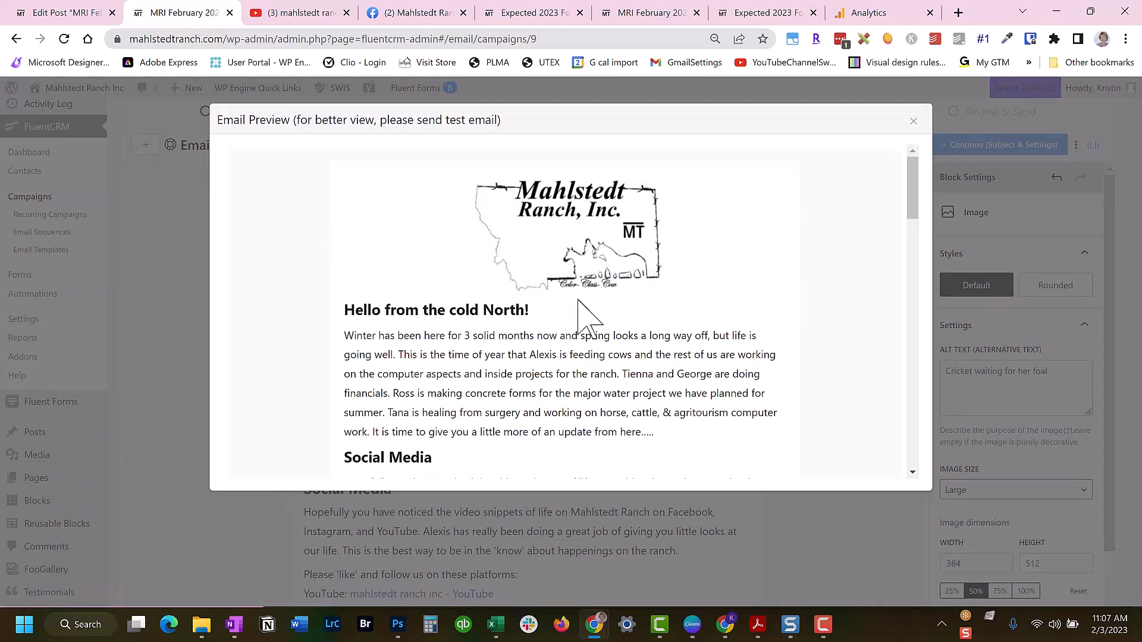
scroll(578, 303, "down", 5)
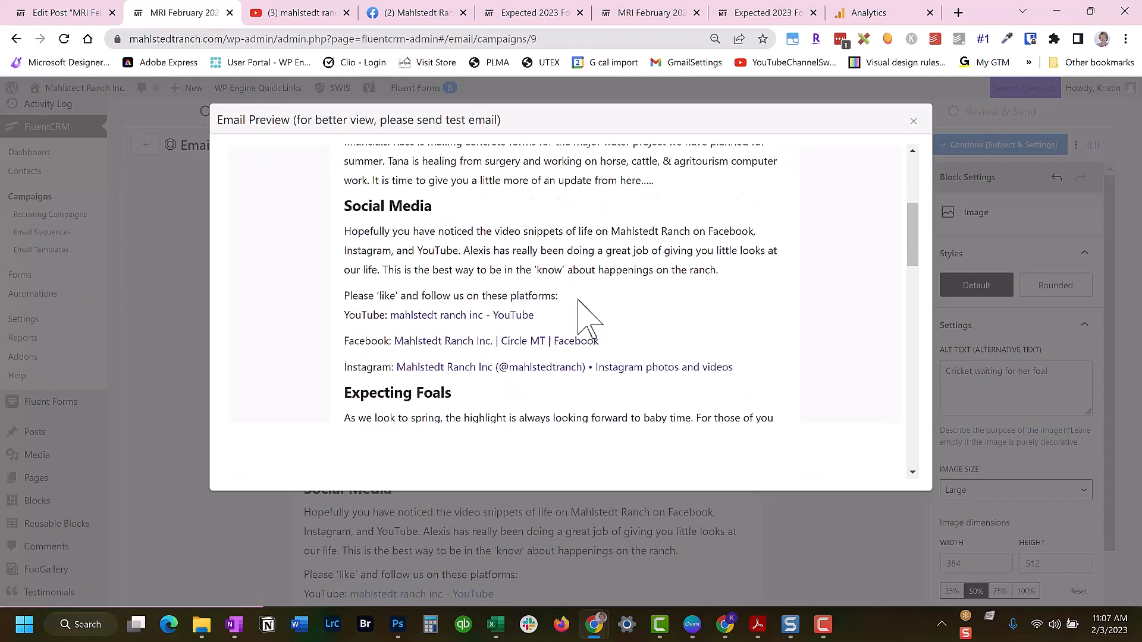
scroll(580, 309, "down", 5)
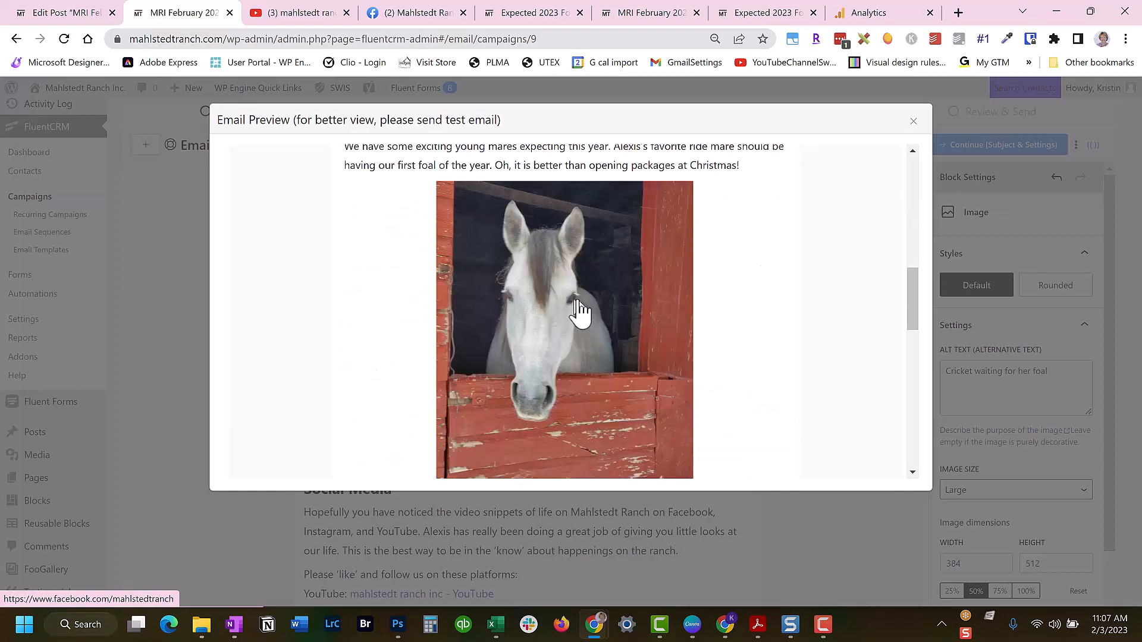
scroll(578, 306, "down", 8)
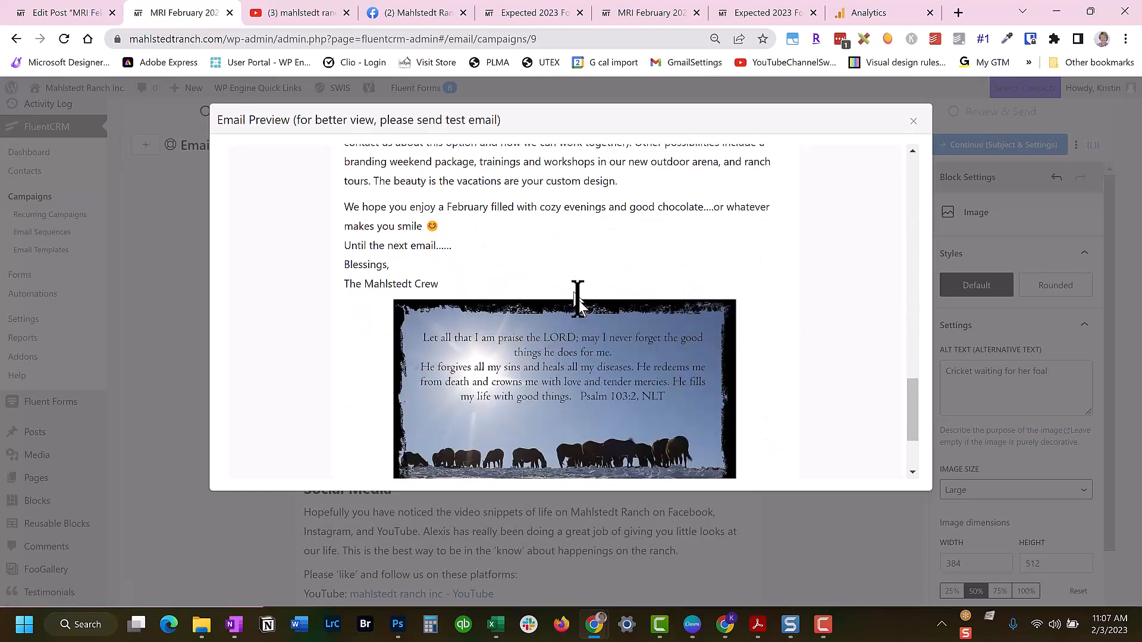
scroll(577, 301, "down", 3)
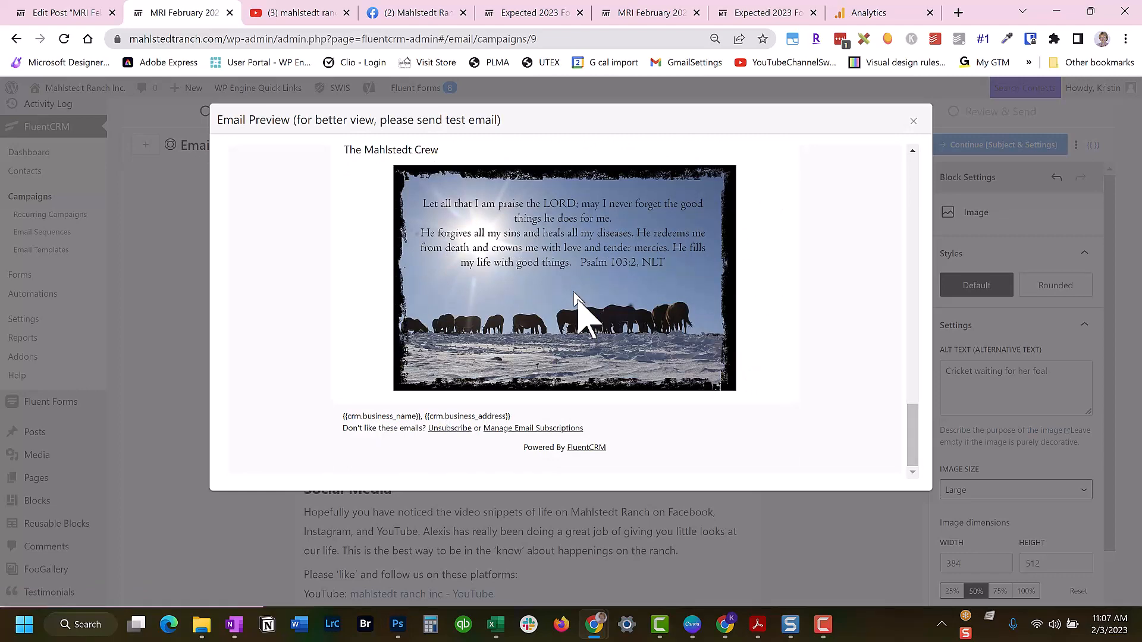
left_click(912, 124)
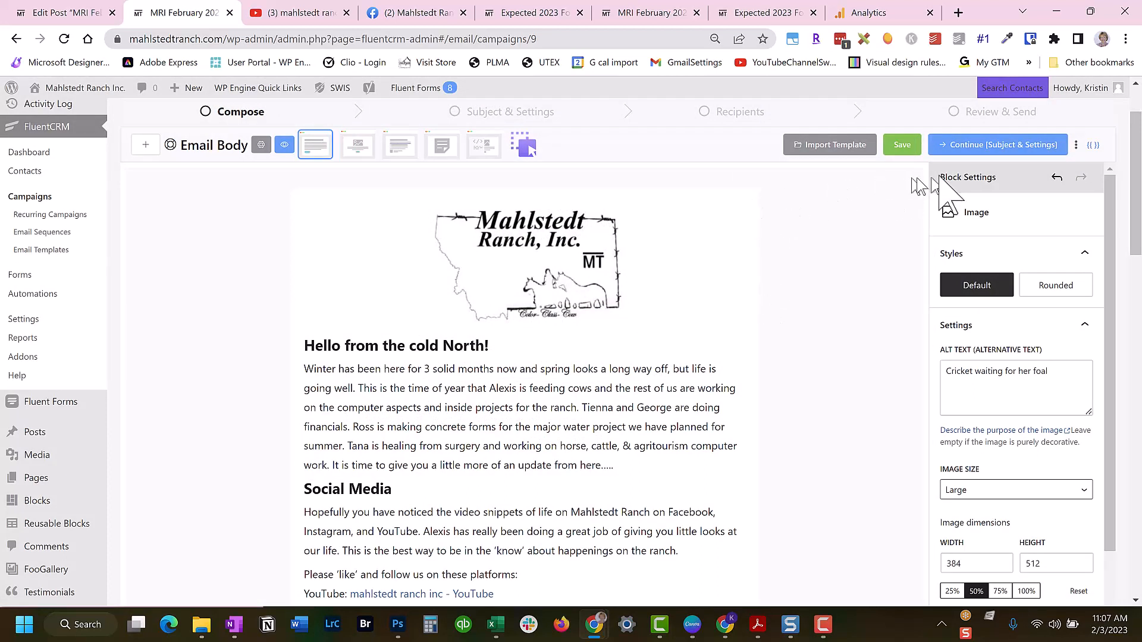
Step: Save the email body and, in the campaign's subject settings, set the email subject to "MRI February 2023 News"
left_click(901, 150)
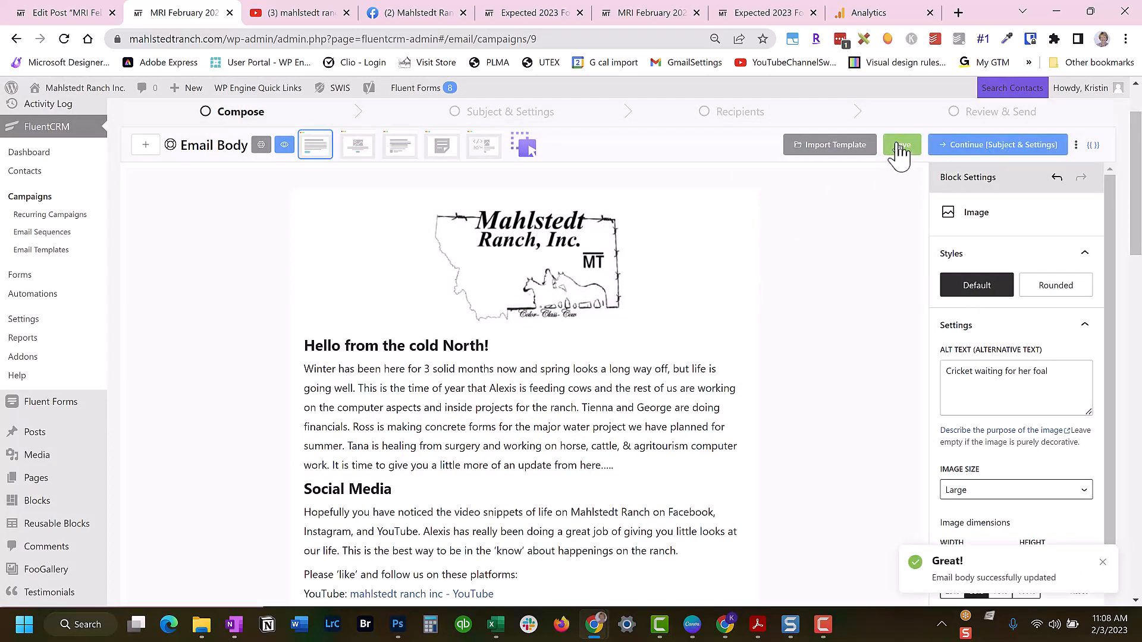
left_click(983, 153)
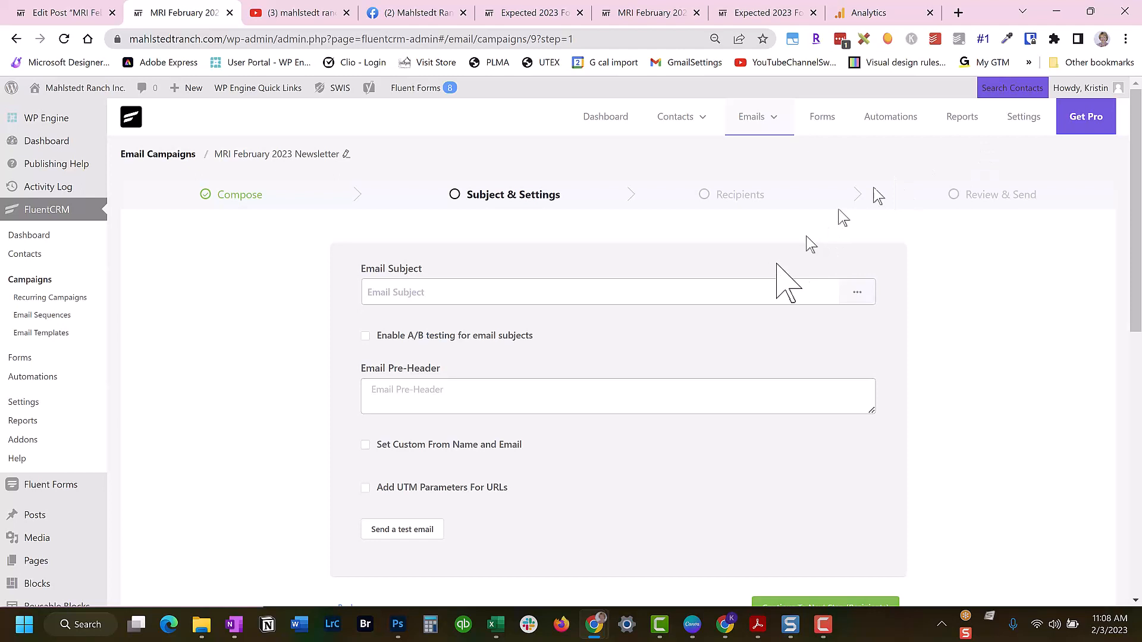
left_click(694, 288)
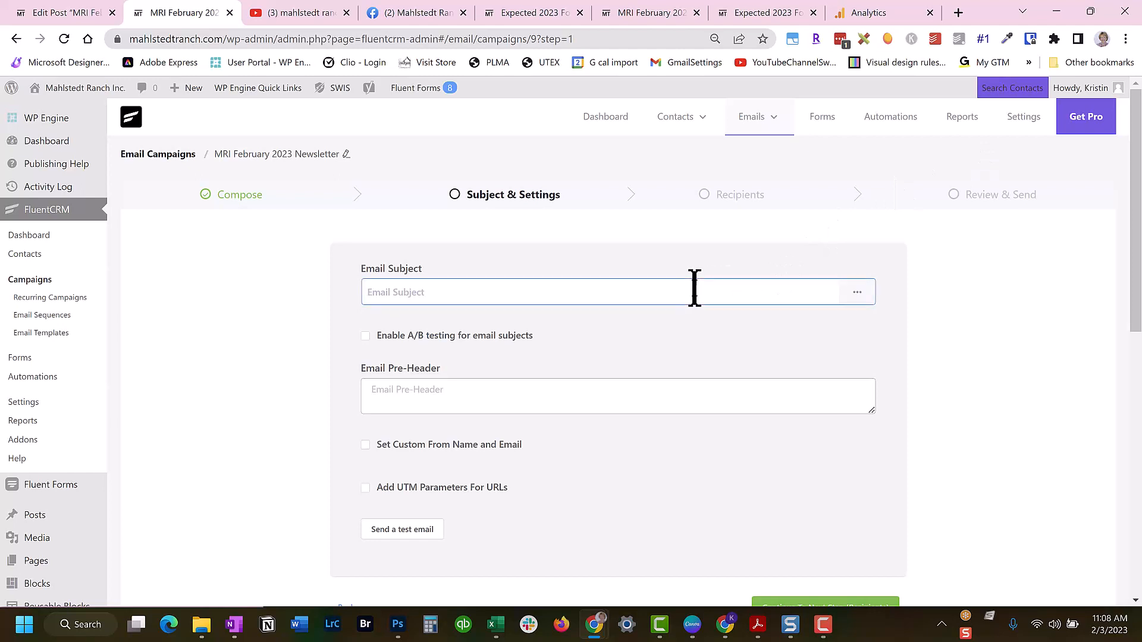
type("MRI")
type("February 2023 News")
Step: Set the email pre-header to "Check out the ranch happenings this winter"
left_click(641, 395)
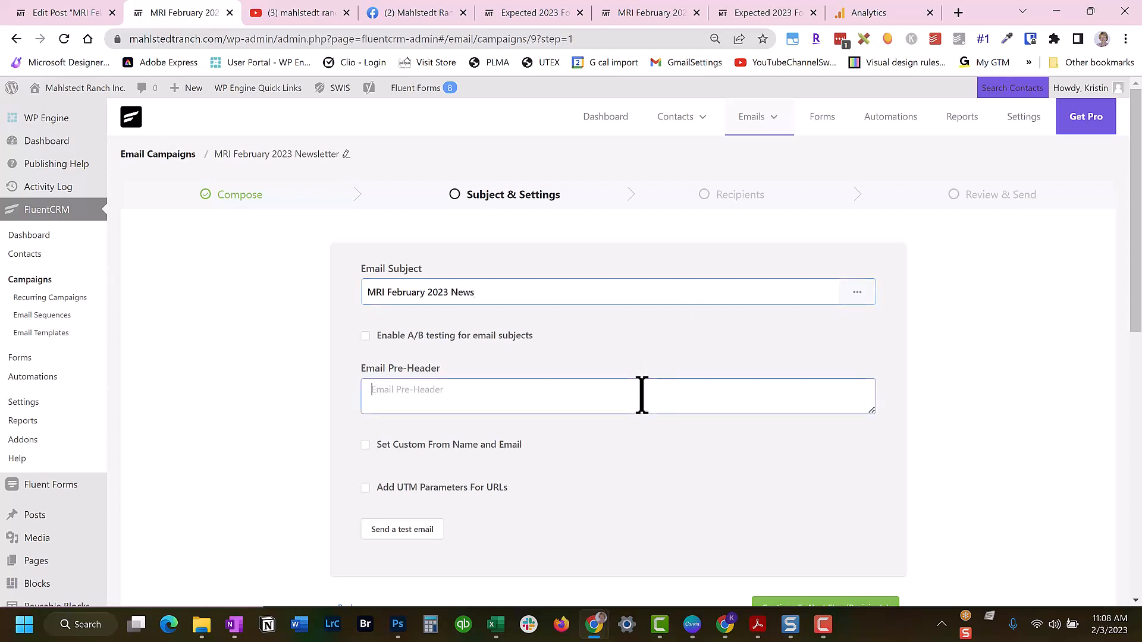
type("Ch")
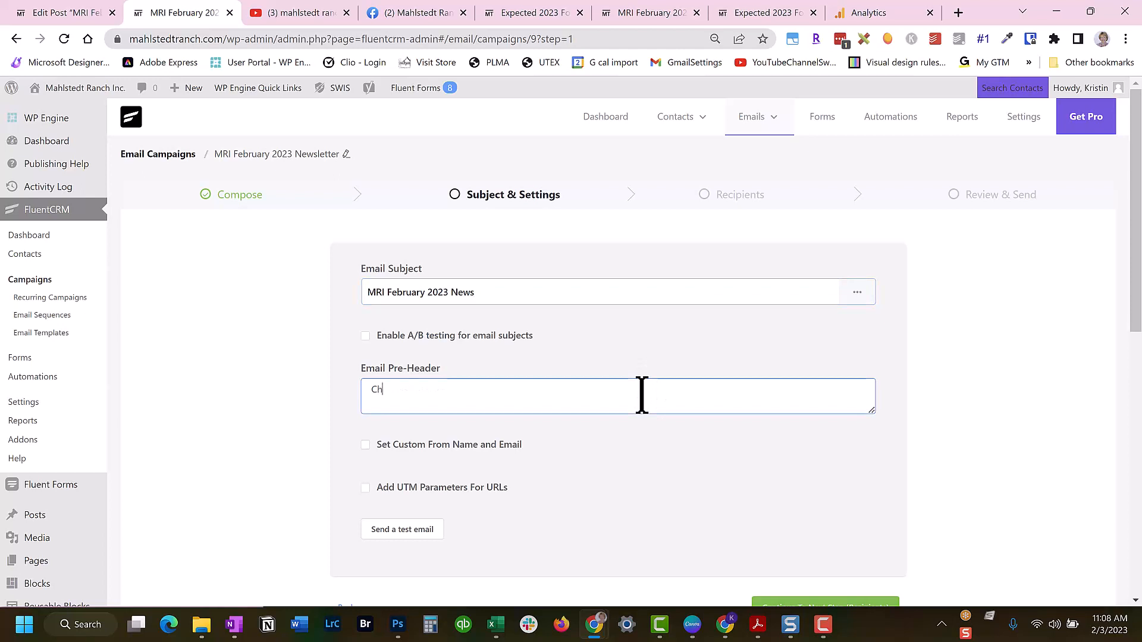
type("eck")
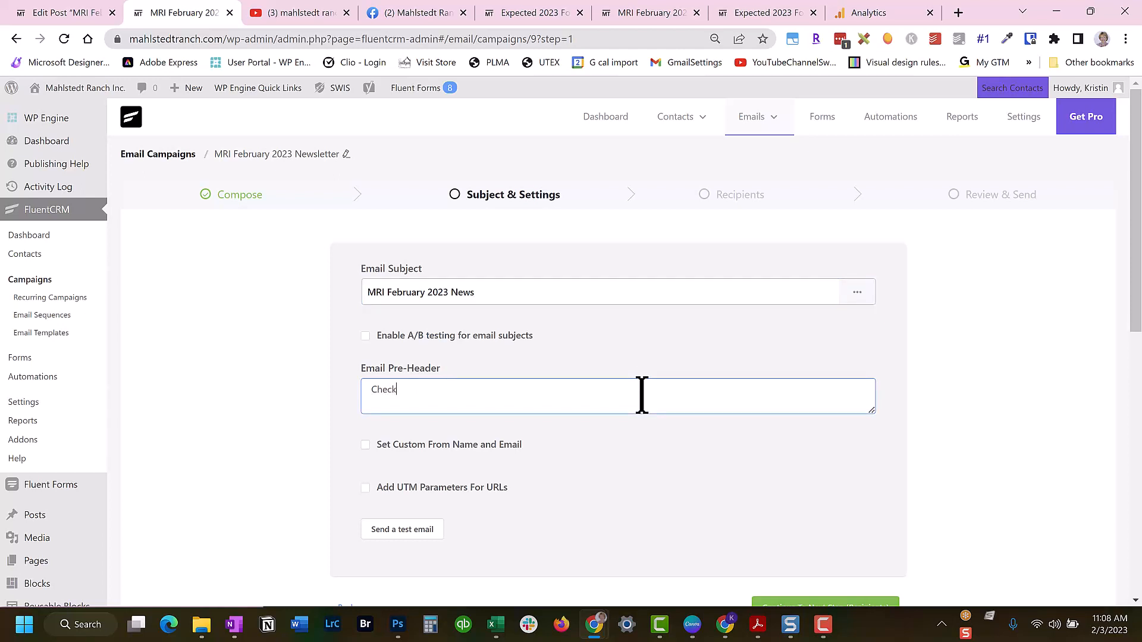
type(" out the ranch happenings this winter")
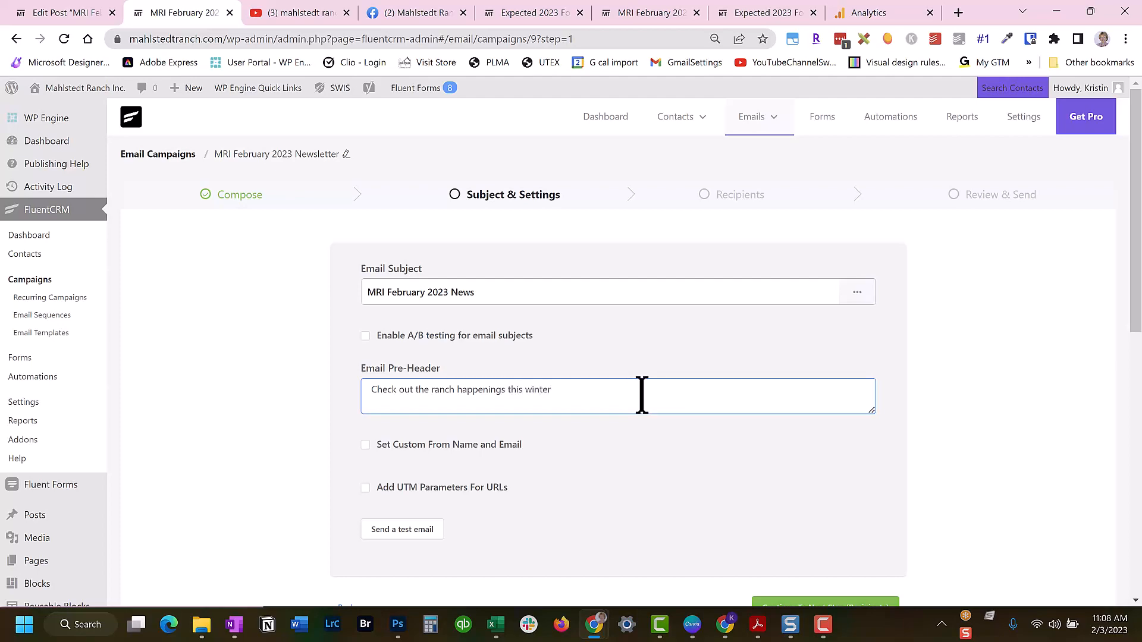
scroll(763, 508, "down", 5)
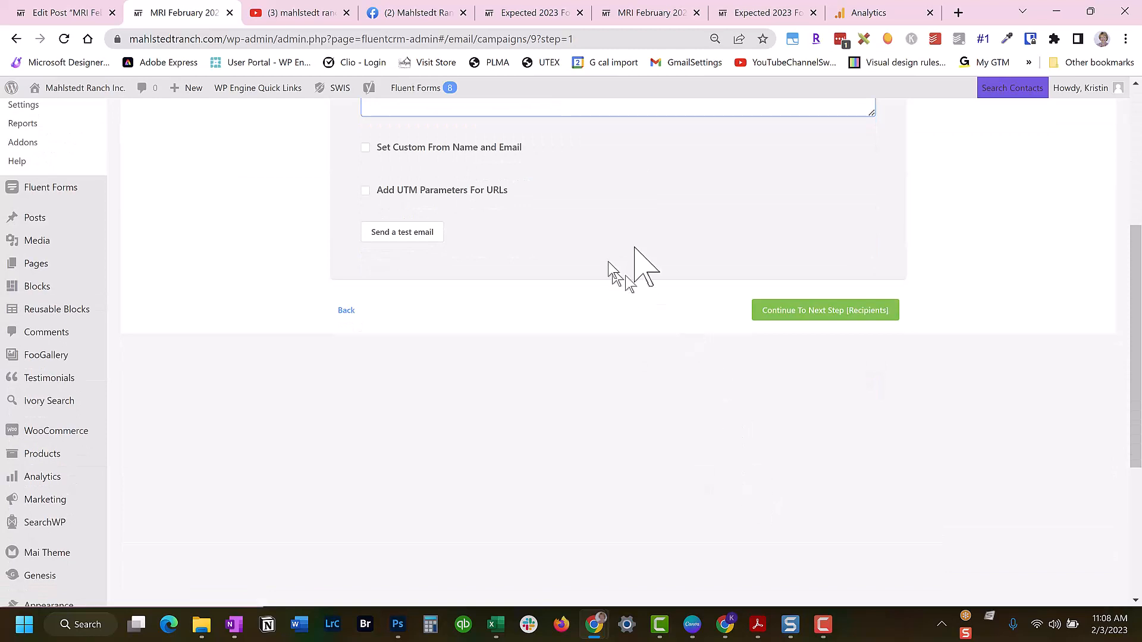
Step: Proceed to the campaign's recipients and set the included contacts list to all available subscribers
left_click(803, 318)
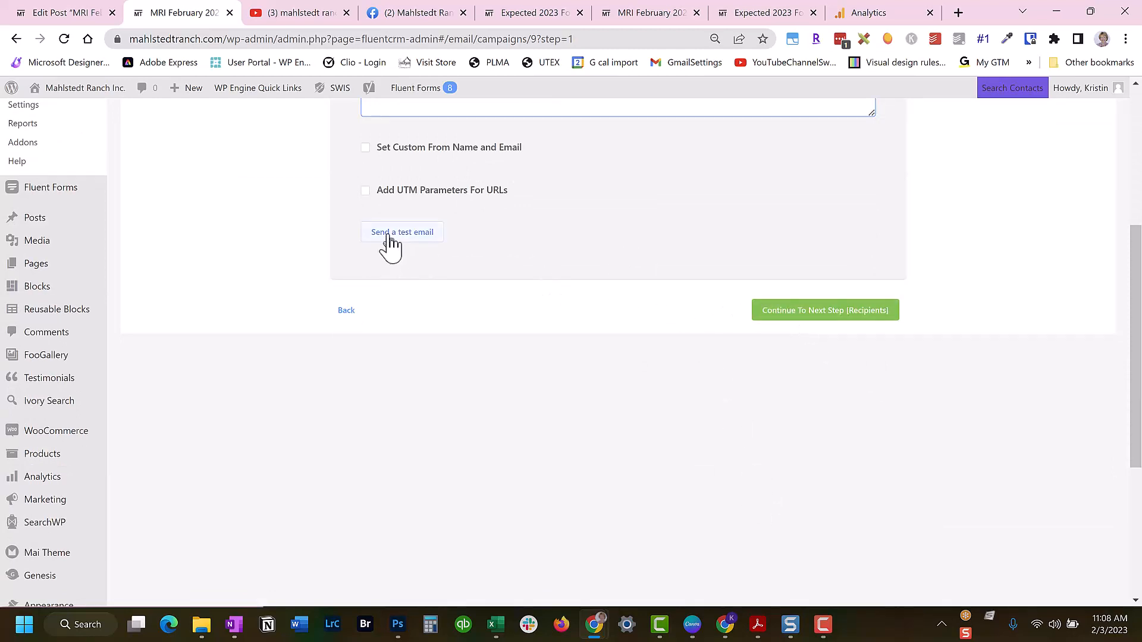
left_click(784, 315)
left_click(787, 318)
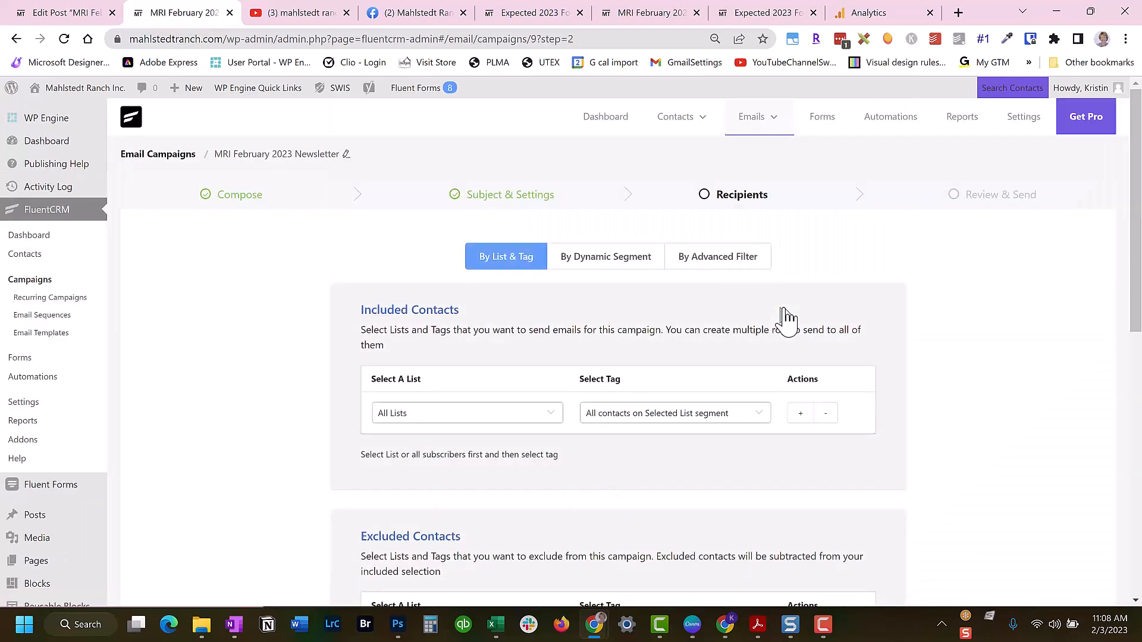
left_click(554, 419)
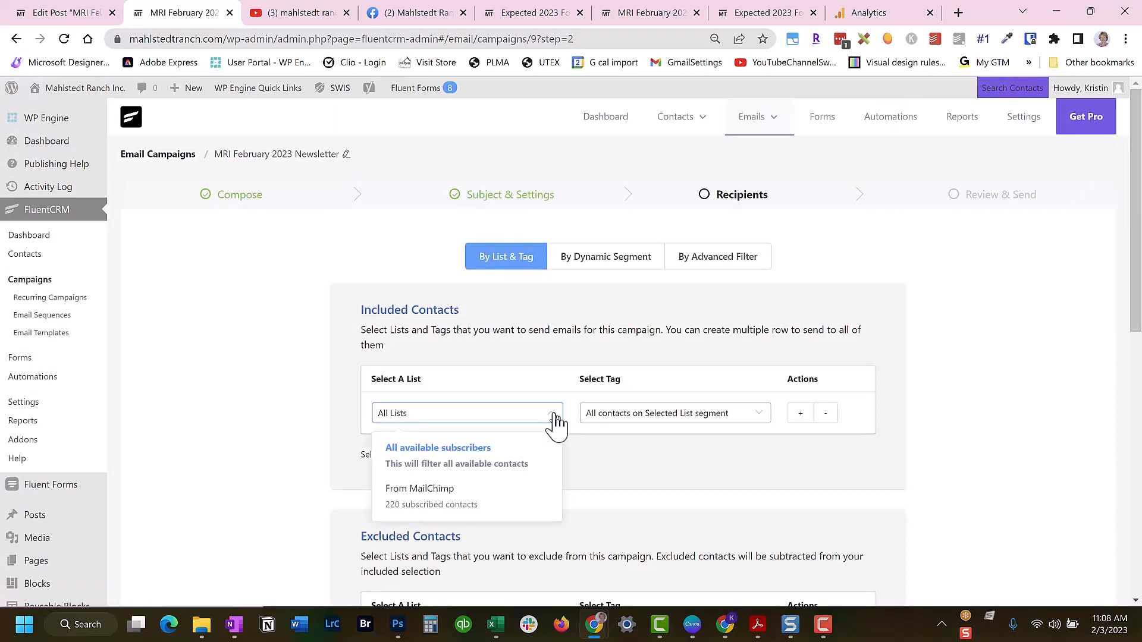
left_click(472, 454)
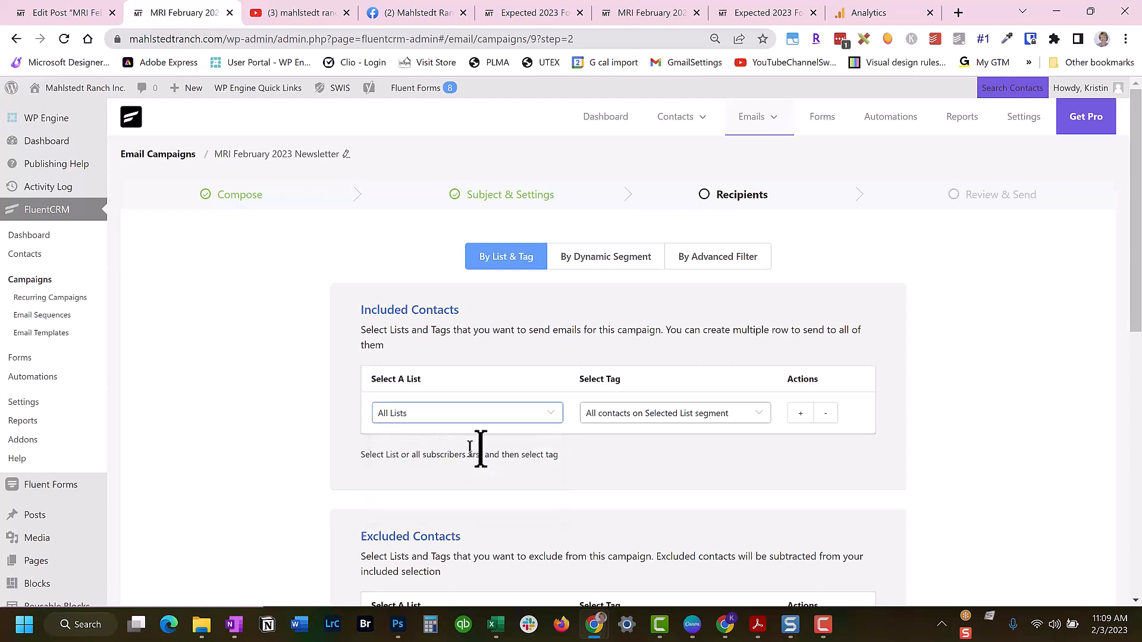
Step: Review the available recipient tags and include all contacts on the selected list segment
left_click(760, 422)
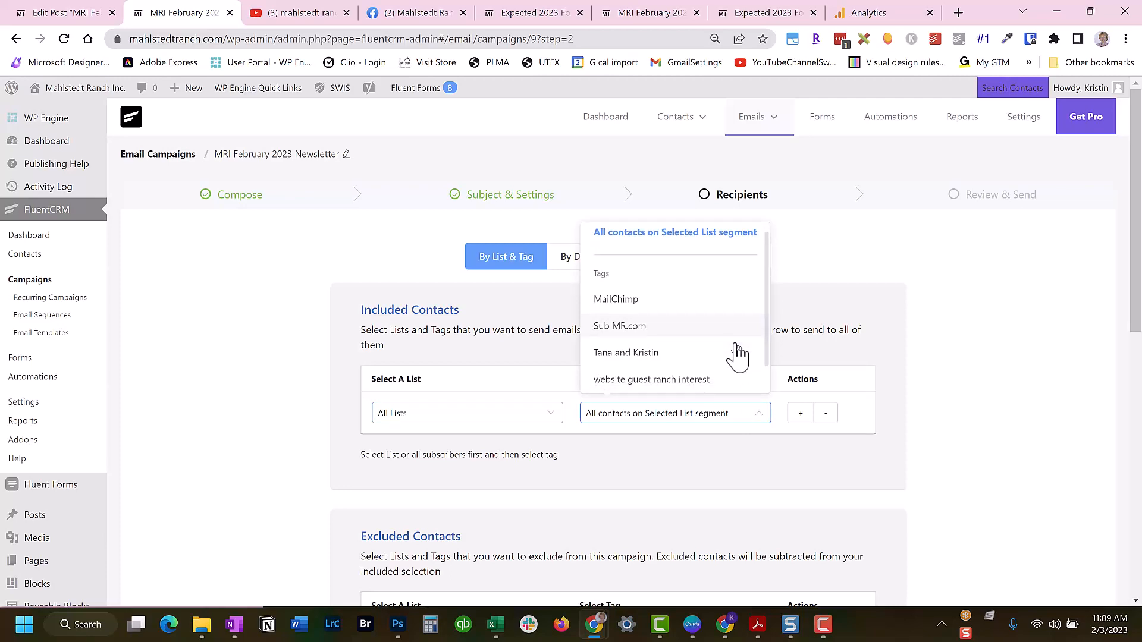
scroll(738, 355, "down", 1)
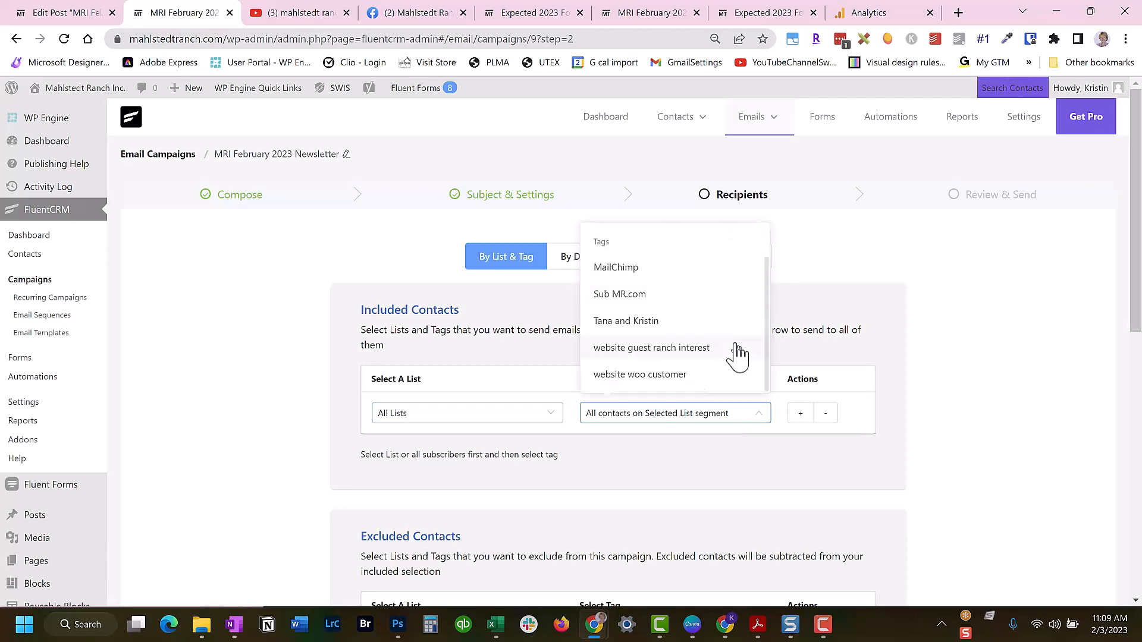
scroll(737, 356, "down", 5)
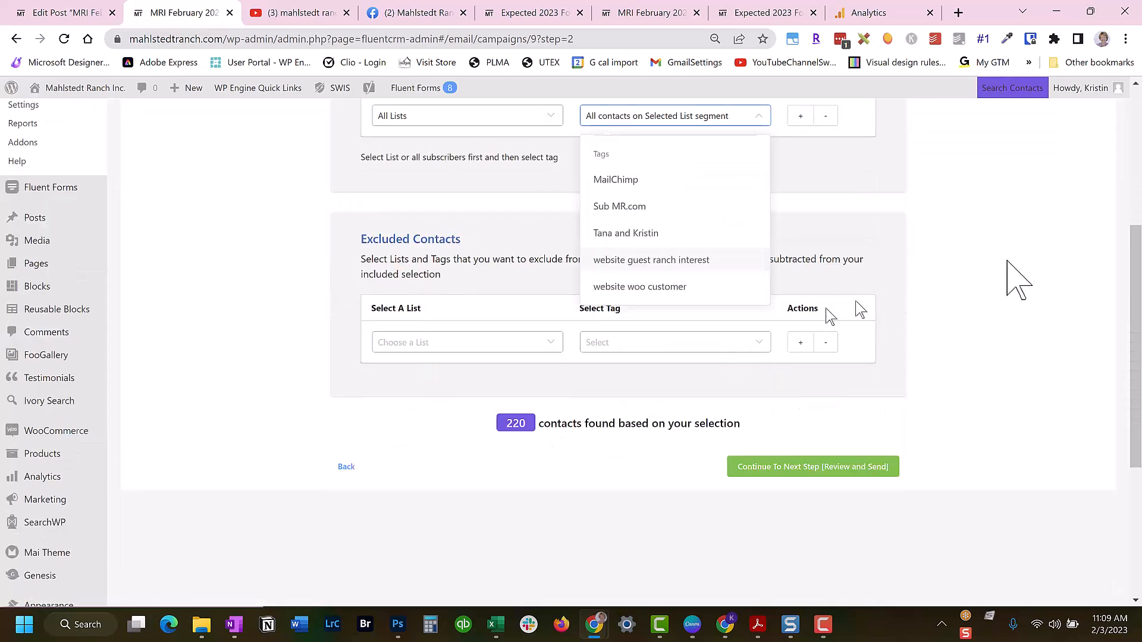
left_click(999, 253)
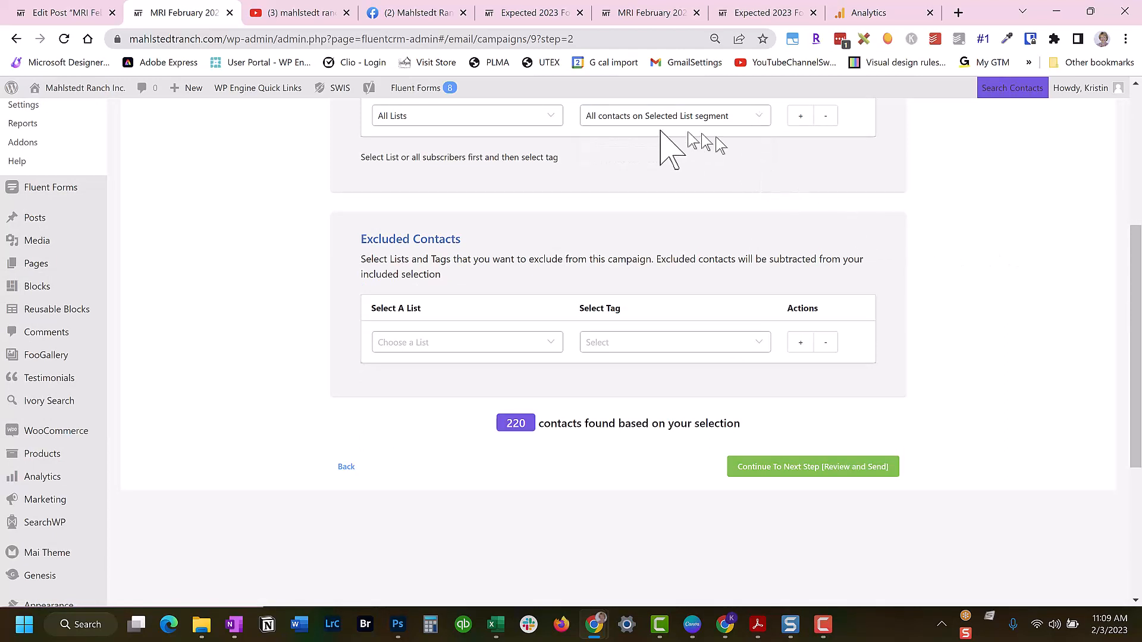
left_click(762, 121)
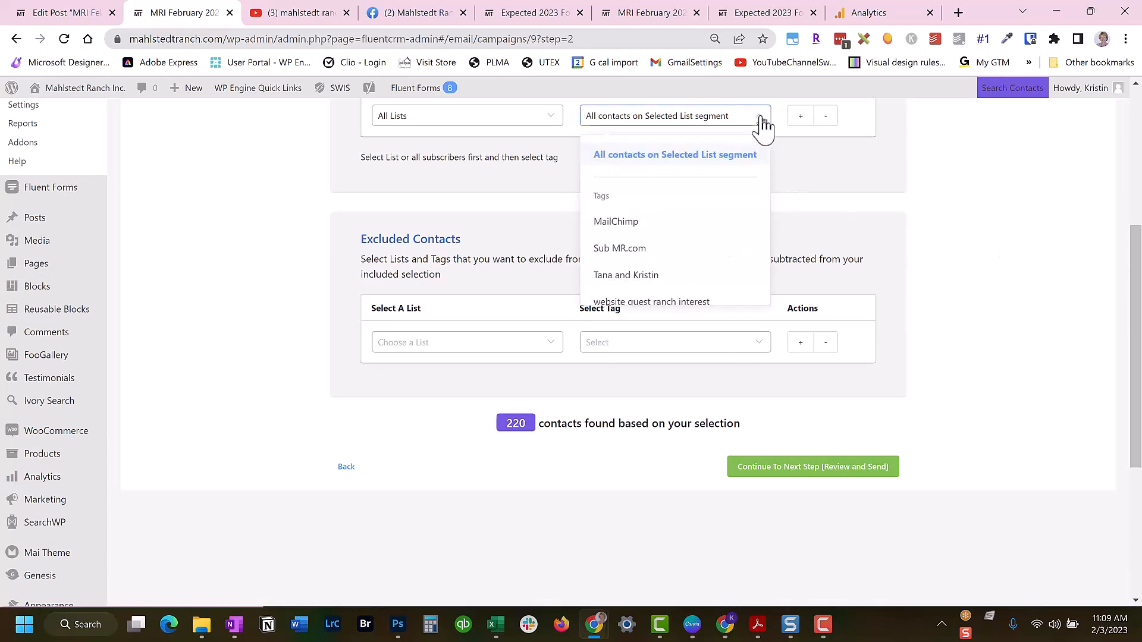
left_click(724, 156)
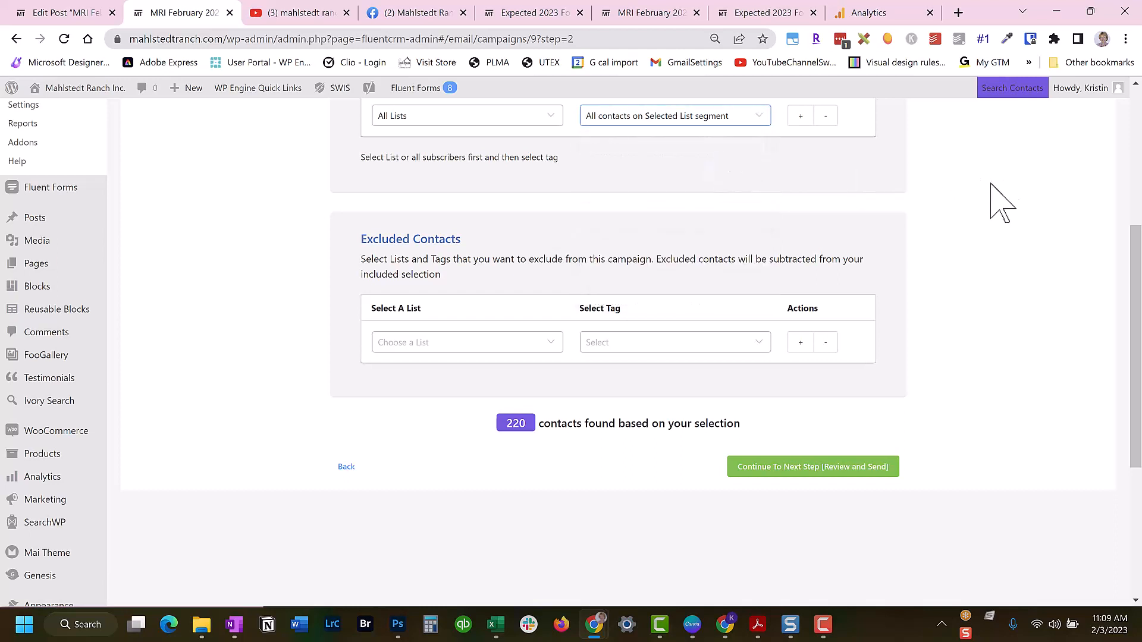
Step: Continue to the campaign's final review and send the newsletter emails right now
scroll(1002, 202, "up", 5)
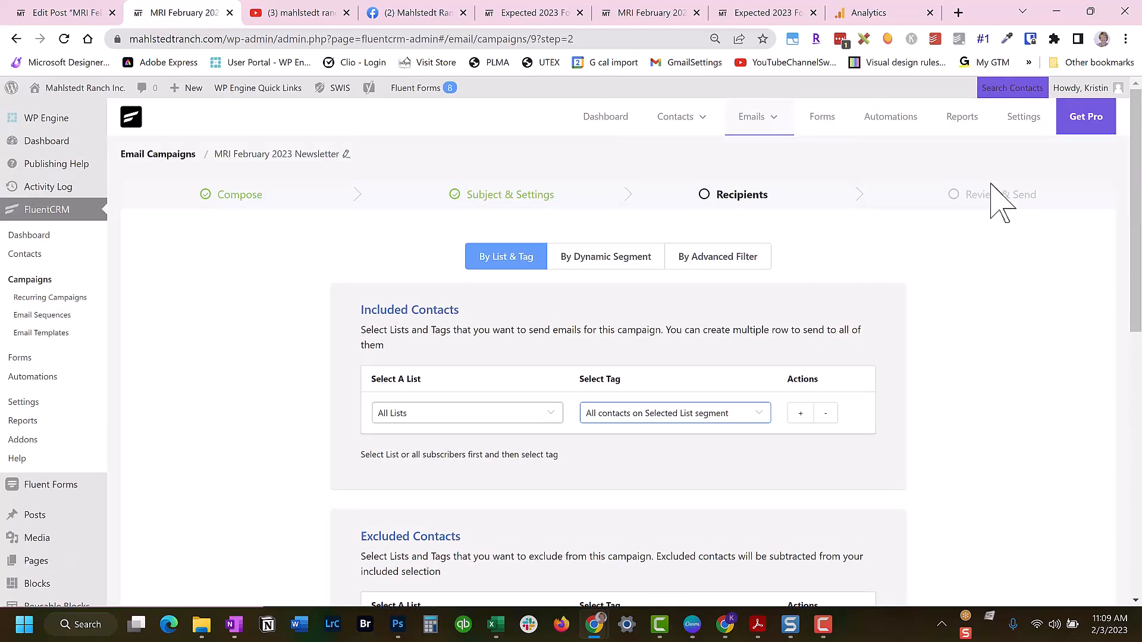
scroll(996, 193, "down", 5)
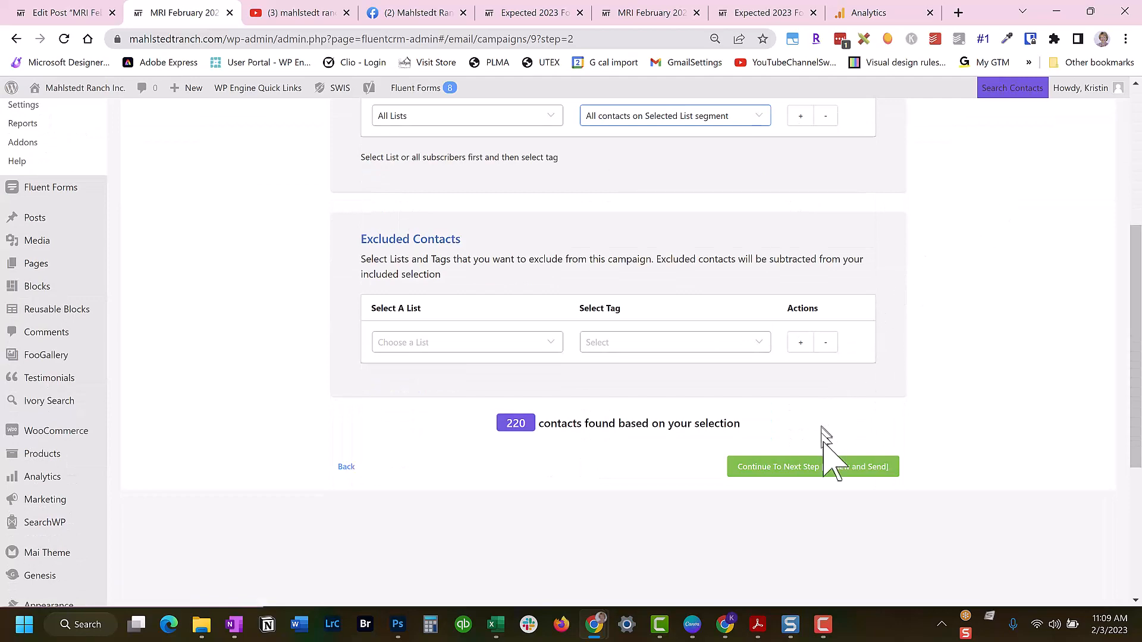
left_click(821, 470)
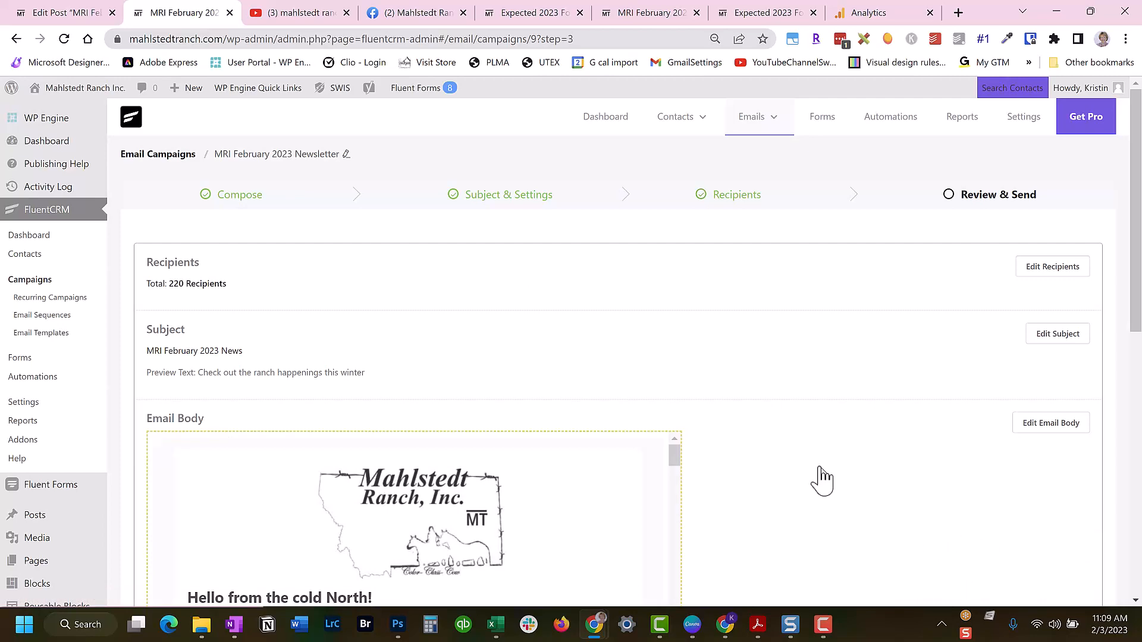
scroll(822, 479, "down", 5)
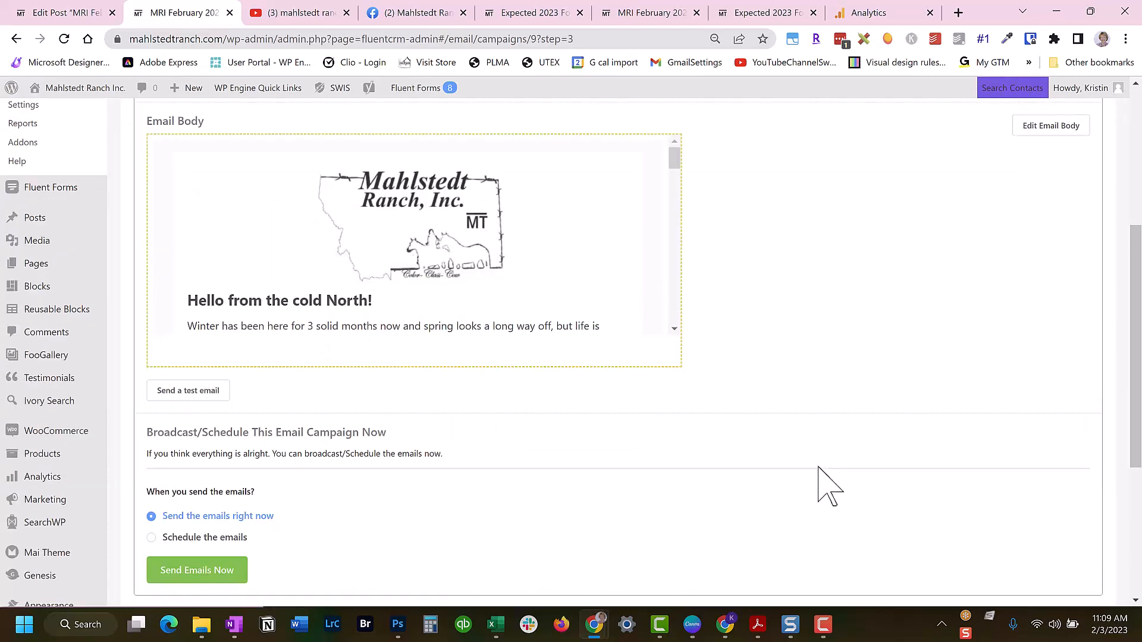
left_click(198, 573)
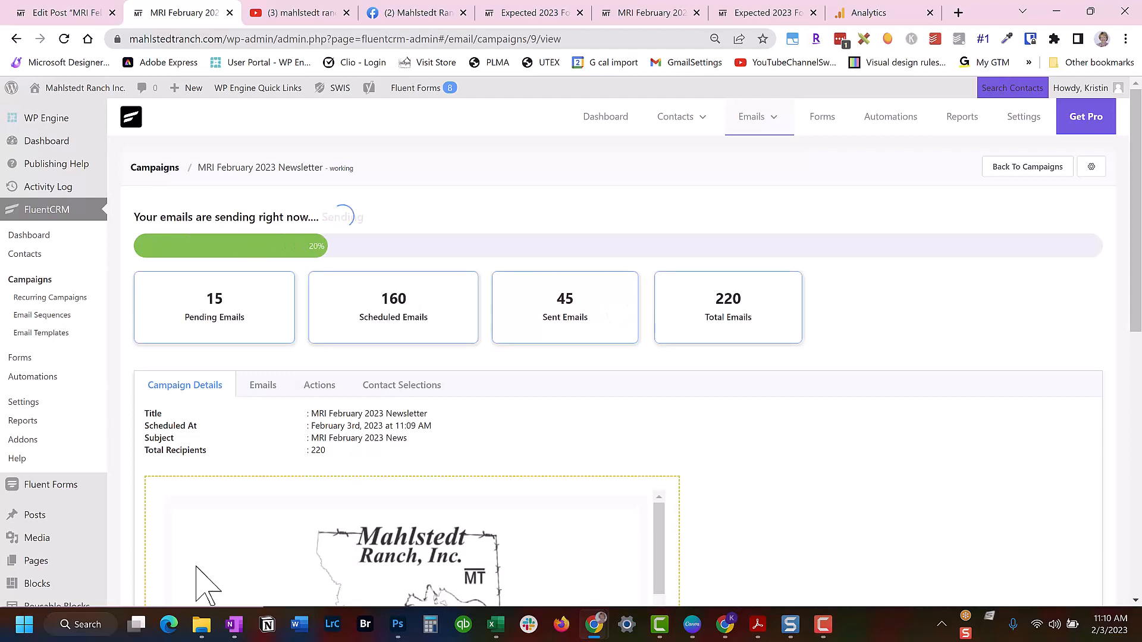
Step: Open the FluentCRM contacts page in a new browser tab
middle_click(24, 255)
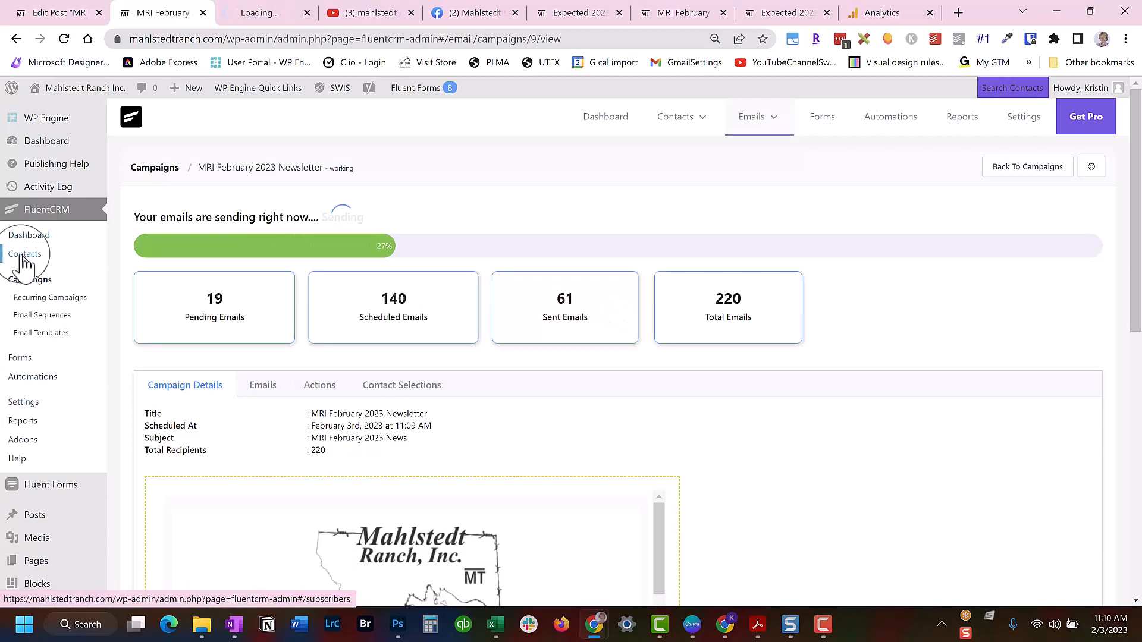